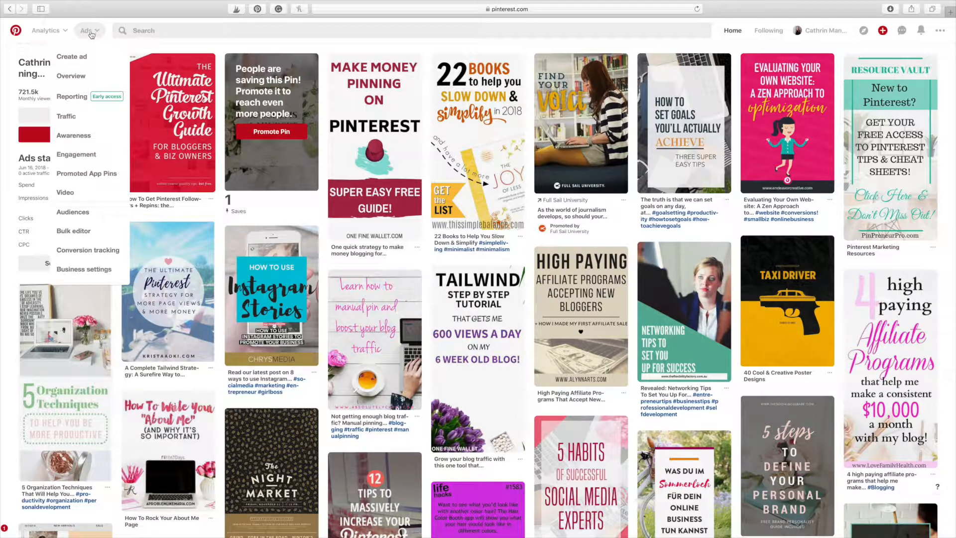
# Open the Traffic campaigns report and filter it to 2/1/2018–6/30/2018, showing campaigns of all statuses.
pyautogui.click(81, 99)
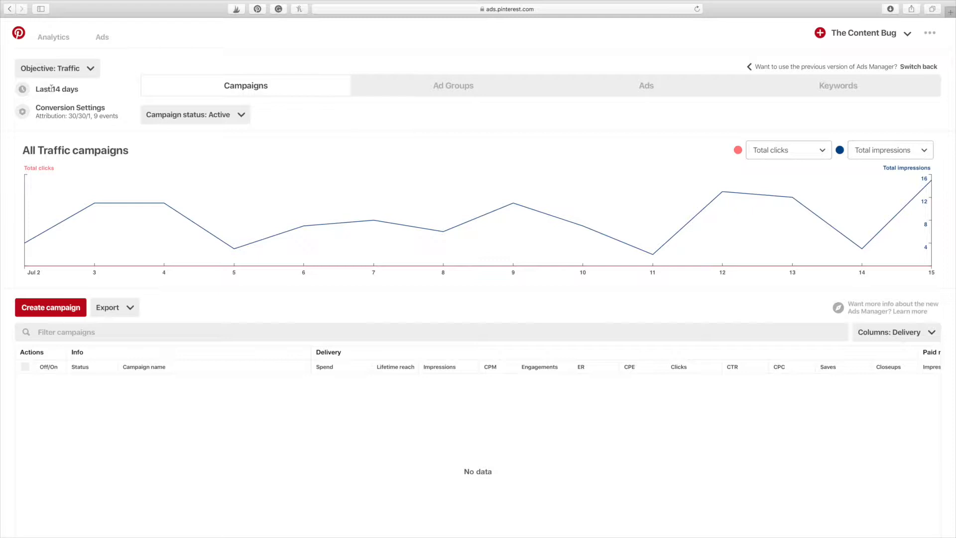
pyautogui.click(23, 90)
pyautogui.click(83, 120)
pyautogui.click(82, 120)
pyautogui.click(82, 120)
pyautogui.click(187, 120)
pyautogui.click(187, 119)
pyautogui.click(189, 211)
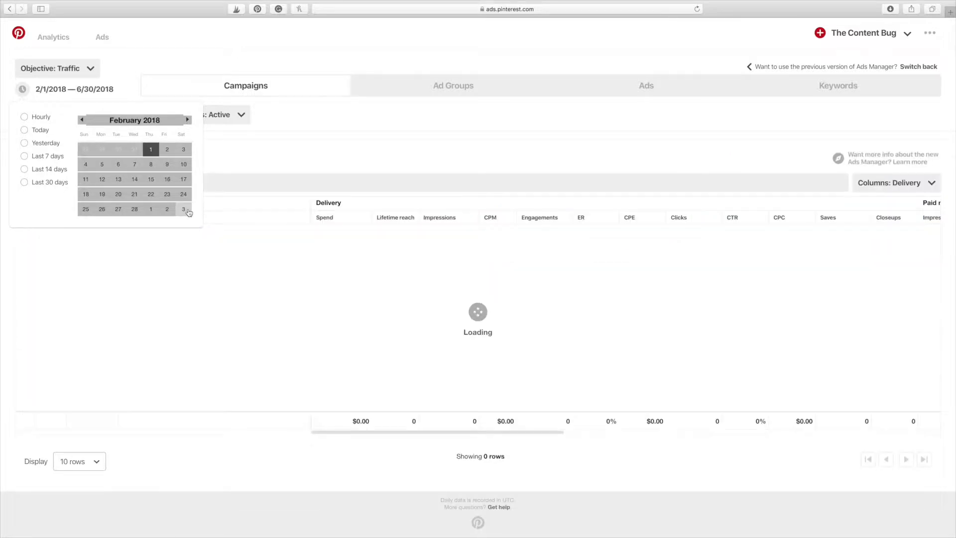
pyautogui.click(235, 118)
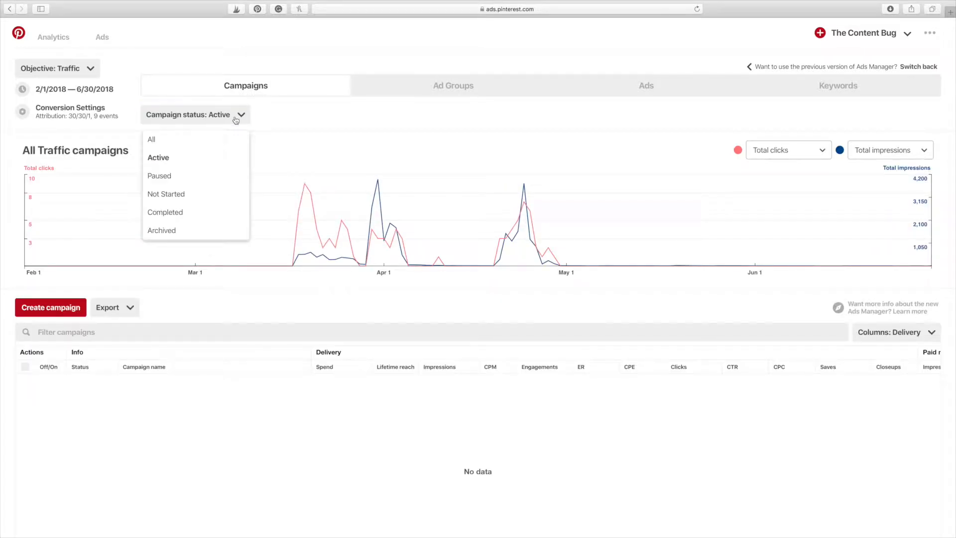
pyautogui.click(187, 143)
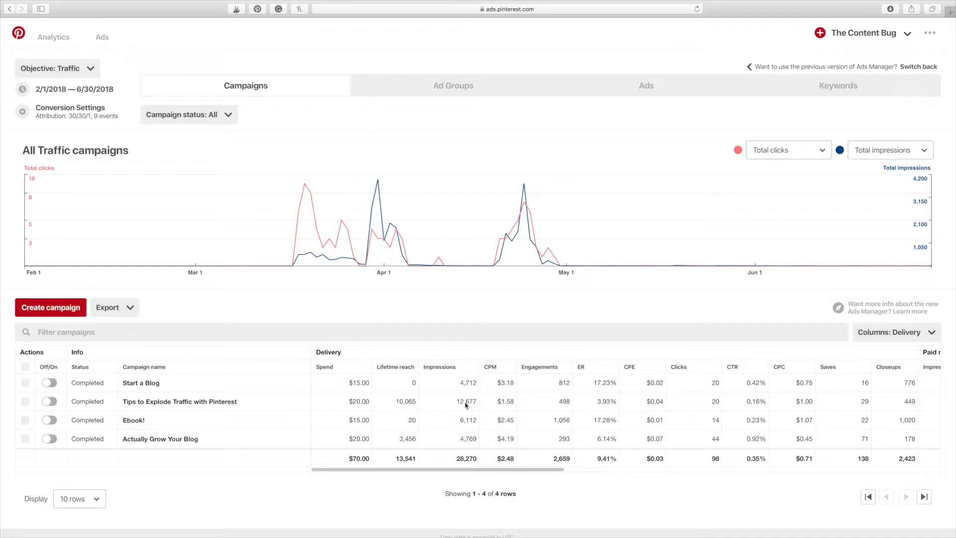
# Examine the clicks, cost per click and saves of the Tips to Explode Traffic with Pinterest and Actually Grow Your Blog campaigns.
pyautogui.scroll(-1, 466, 405)
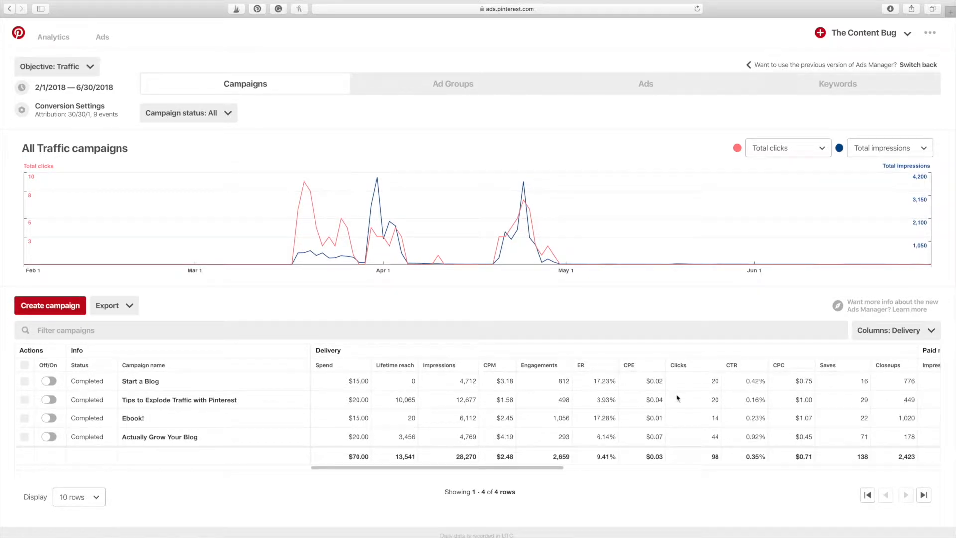
pyautogui.doubleClick(711, 400)
pyautogui.scroll(-1, 717, 401)
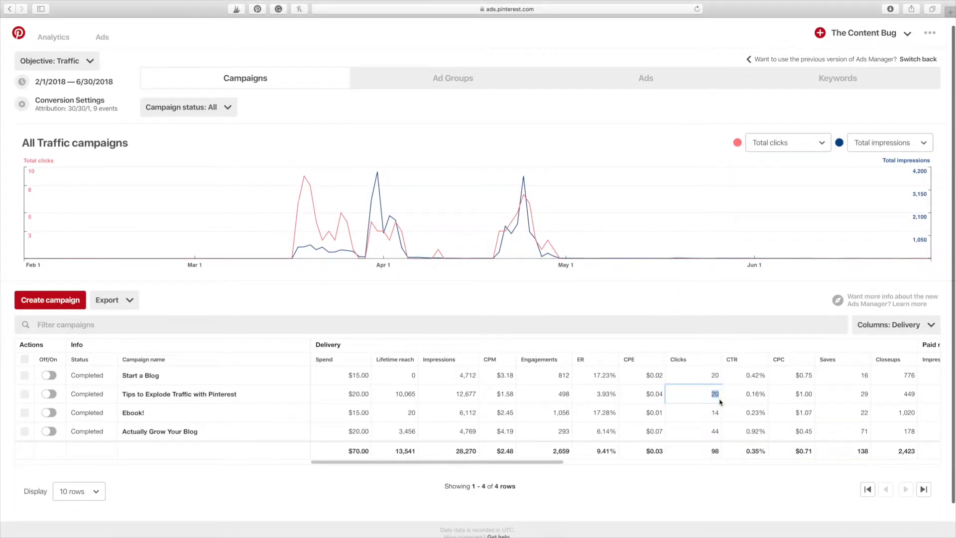
pyautogui.hscroll(3, 721, 402)
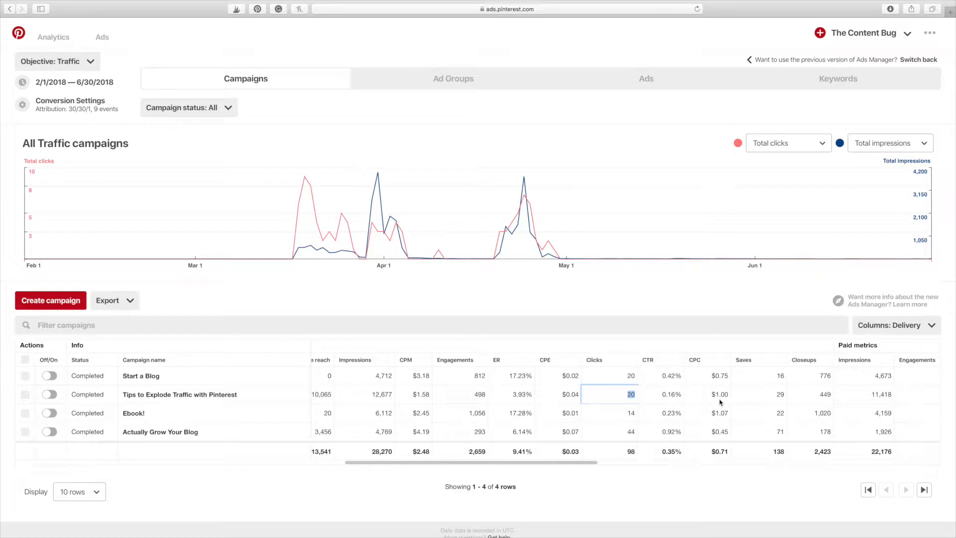
pyautogui.hscroll(3, 720, 403)
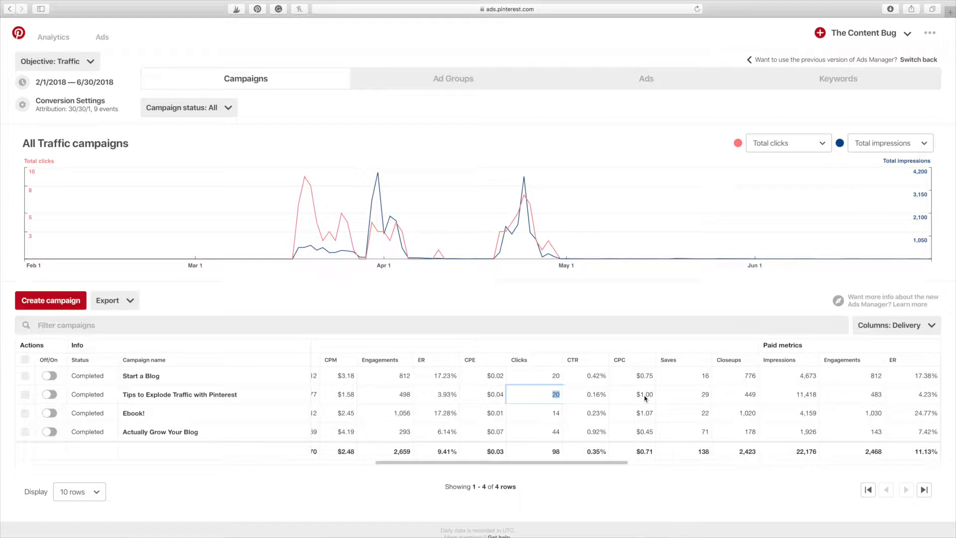
pyautogui.hscroll(2, 645, 398)
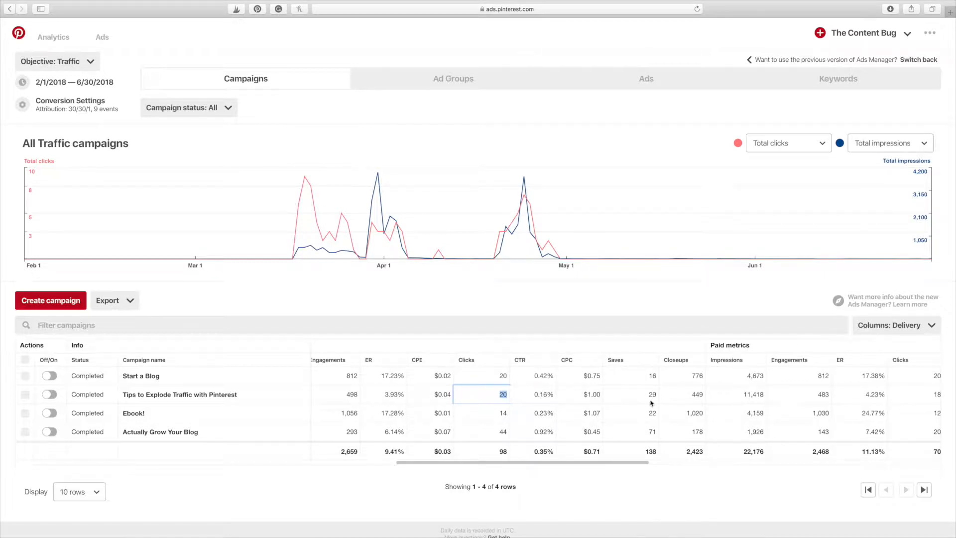
pyautogui.hscroll(-8, 518, 438)
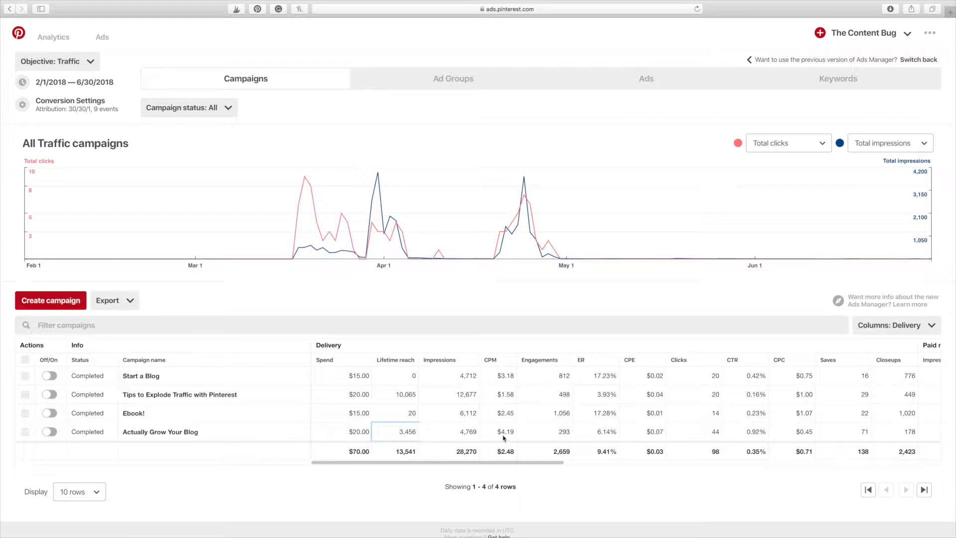
pyautogui.hscroll(5, 507, 437)
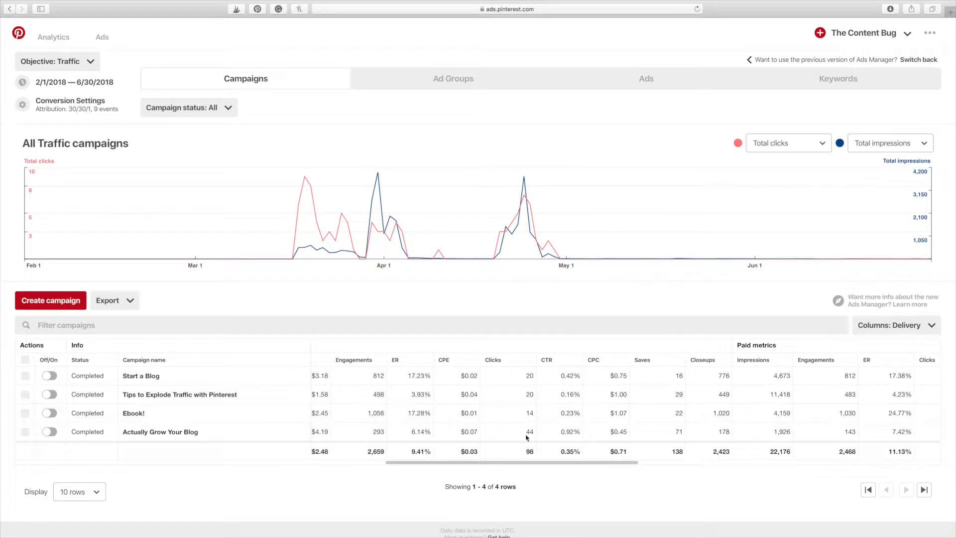
pyautogui.moveTo(535, 432); pyautogui.dragTo(518, 432)
pyautogui.hscroll(-2, 670, 432)
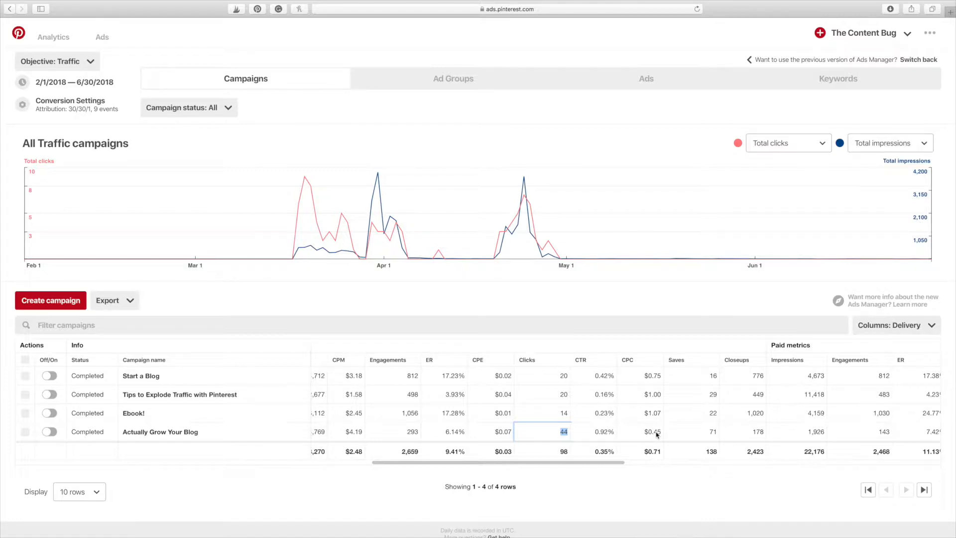
pyautogui.hscroll(-5, 656, 435)
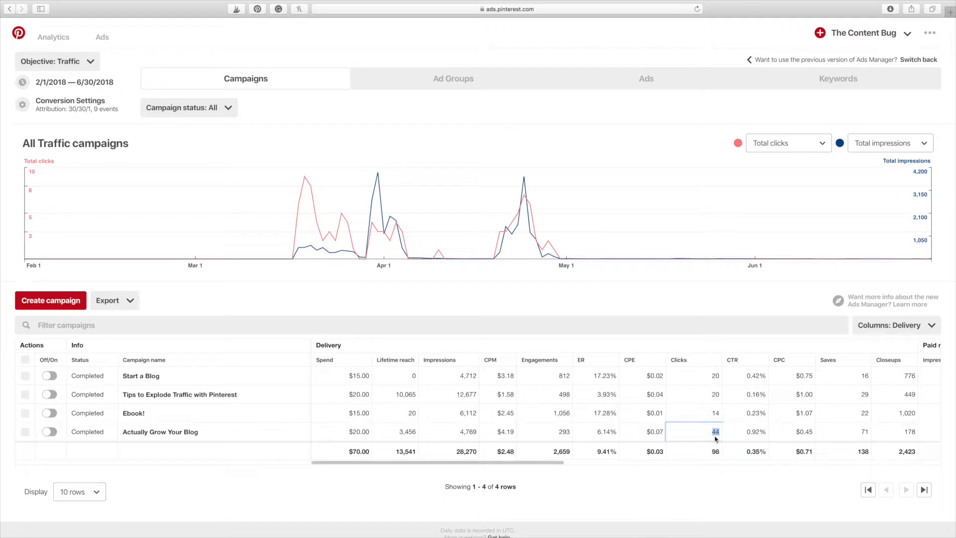
# Start creating an ad with the Traffic objective and name its new campaign Sample.
pyautogui.click(102, 37)
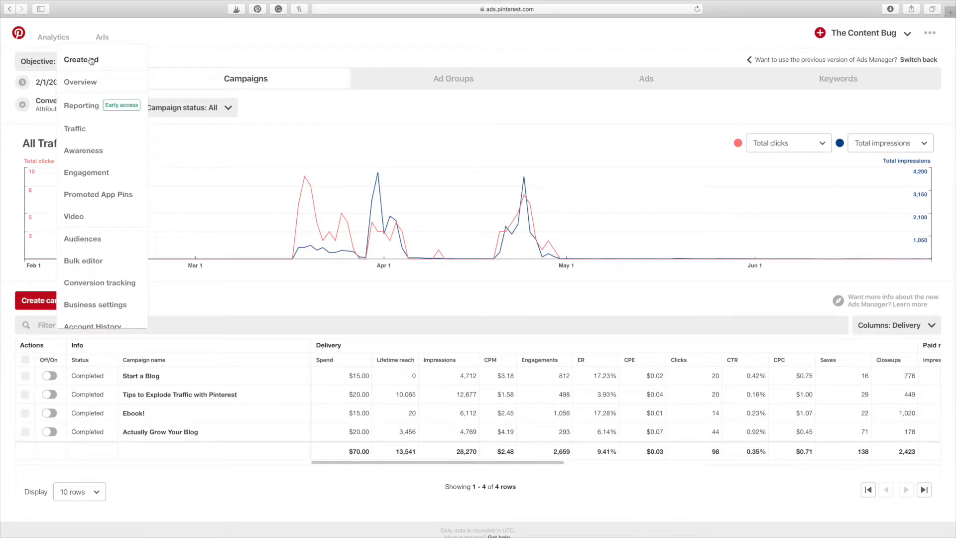
pyautogui.click(91, 60)
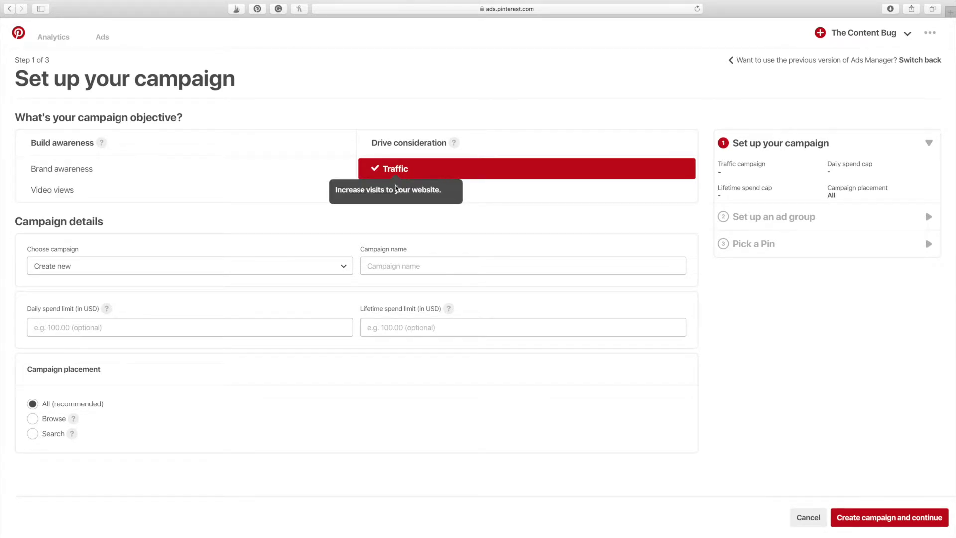
pyautogui.click(90, 268)
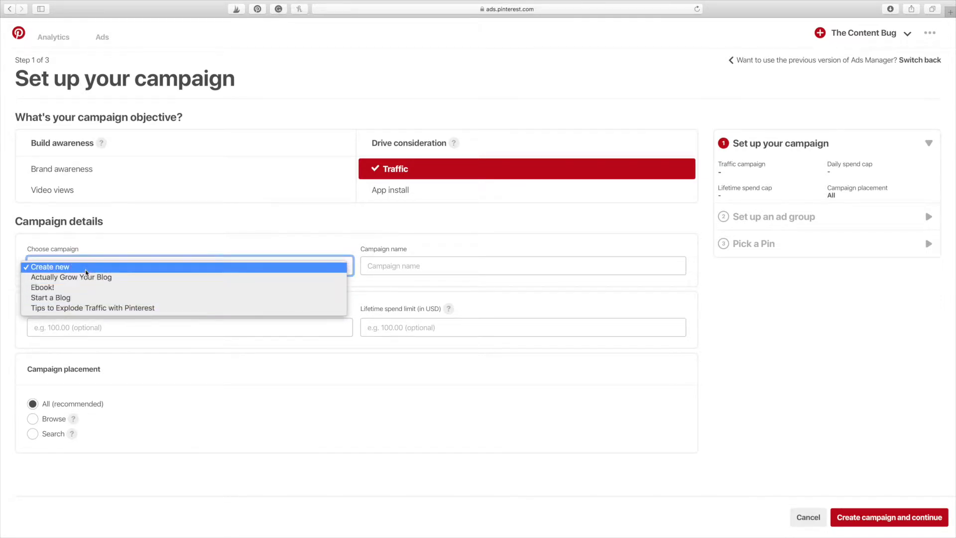
pyautogui.click(86, 272)
pyautogui.click(373, 265)
pyautogui.write('Sample')
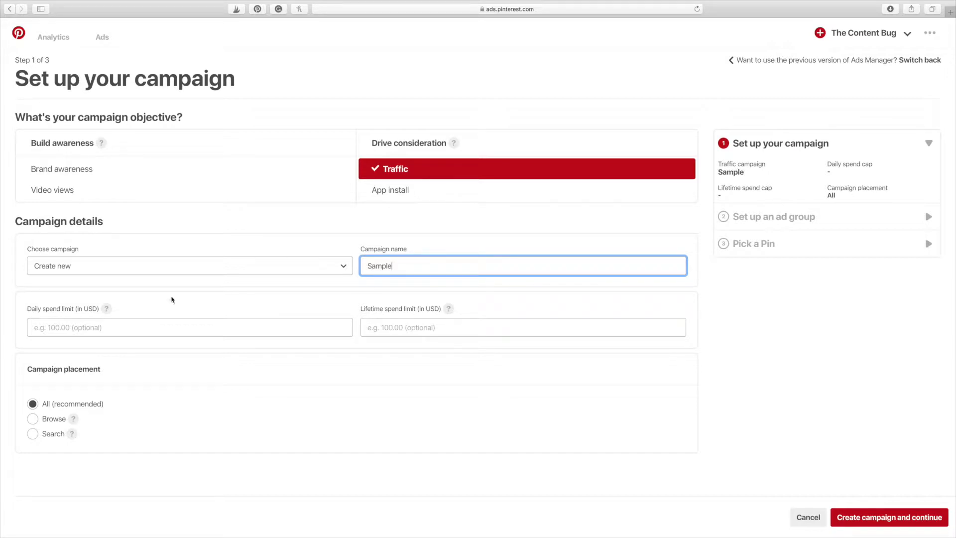
pyautogui.click(169, 268)
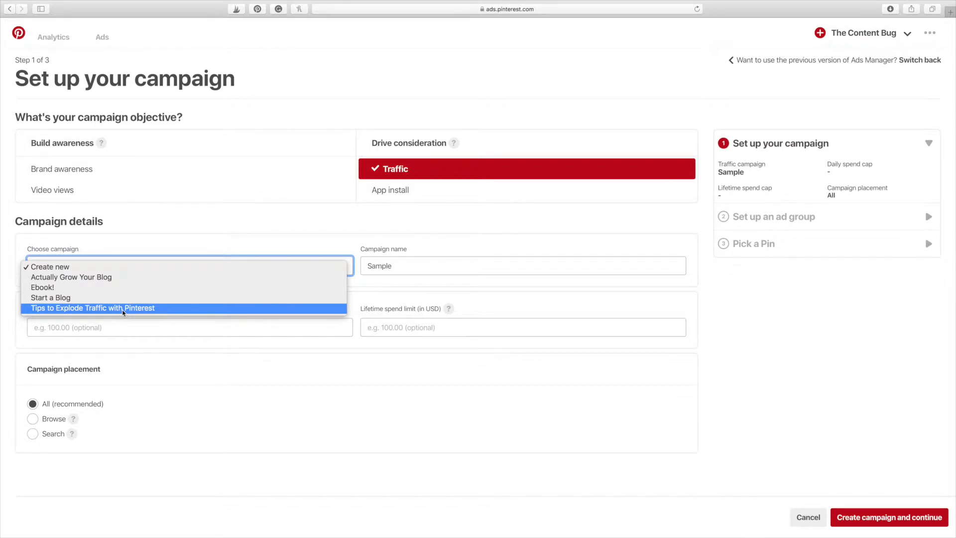
pyautogui.click(430, 263)
pyautogui.click(427, 267)
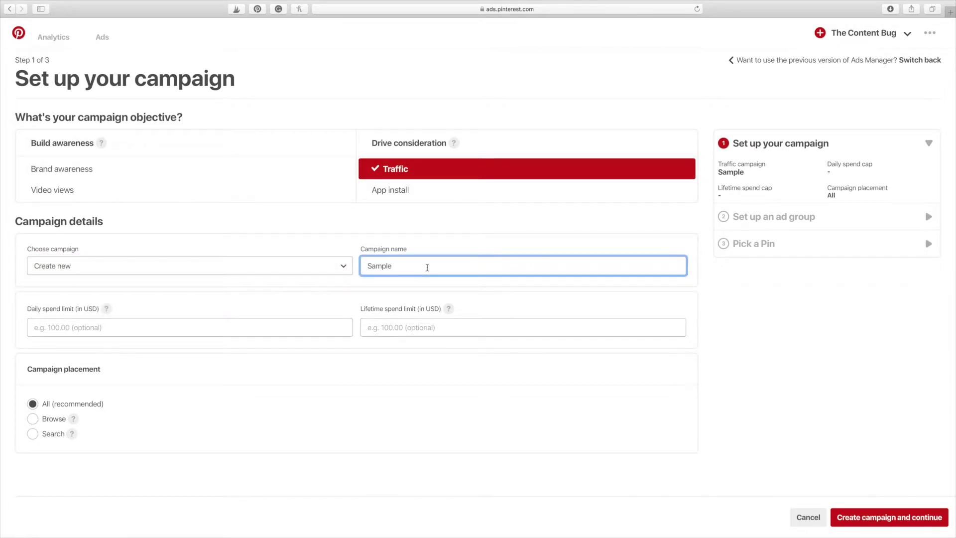
# Set the campaign's lifetime spend limit to 20.00 USD and create the campaign to continue to the ad group details.
pyautogui.click(340, 325)
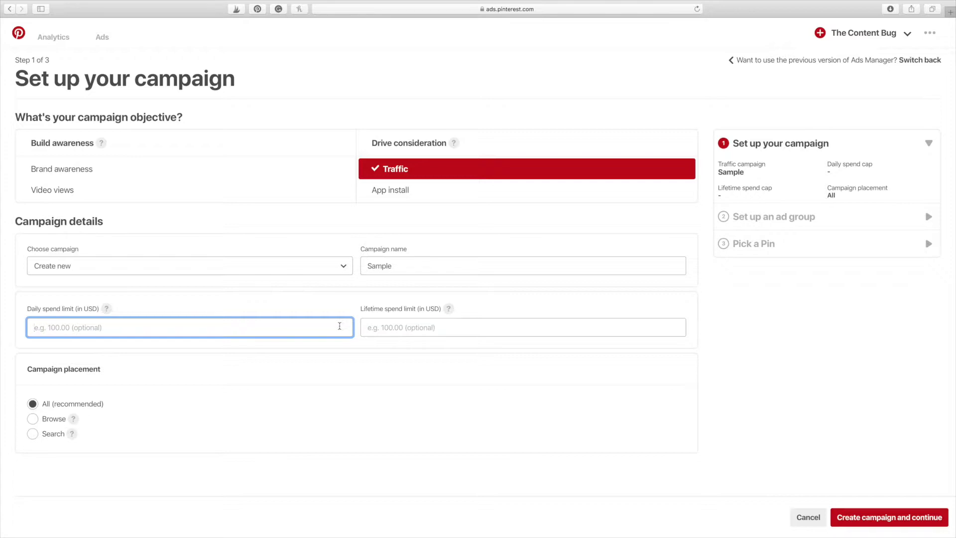
pyautogui.click(368, 327)
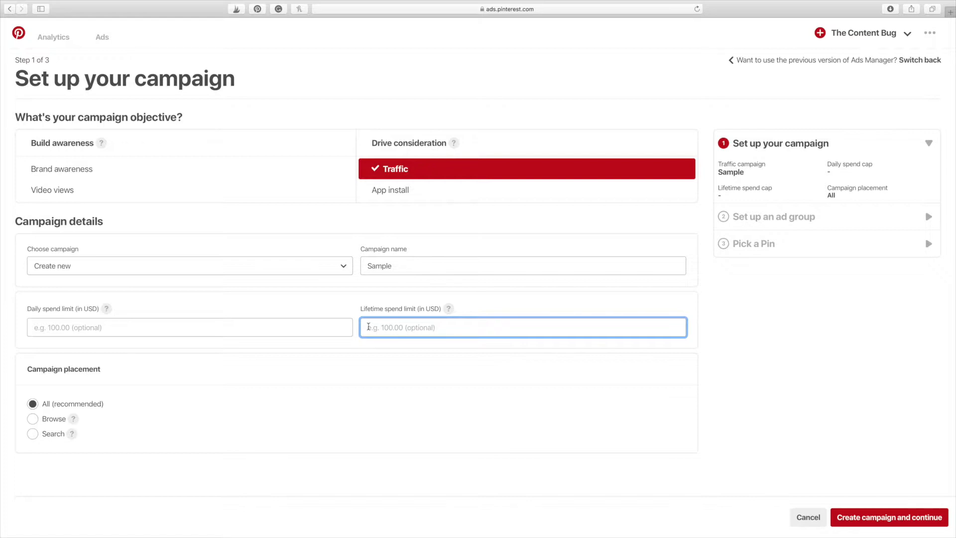
pyautogui.write('20.00')
pyautogui.click(403, 363)
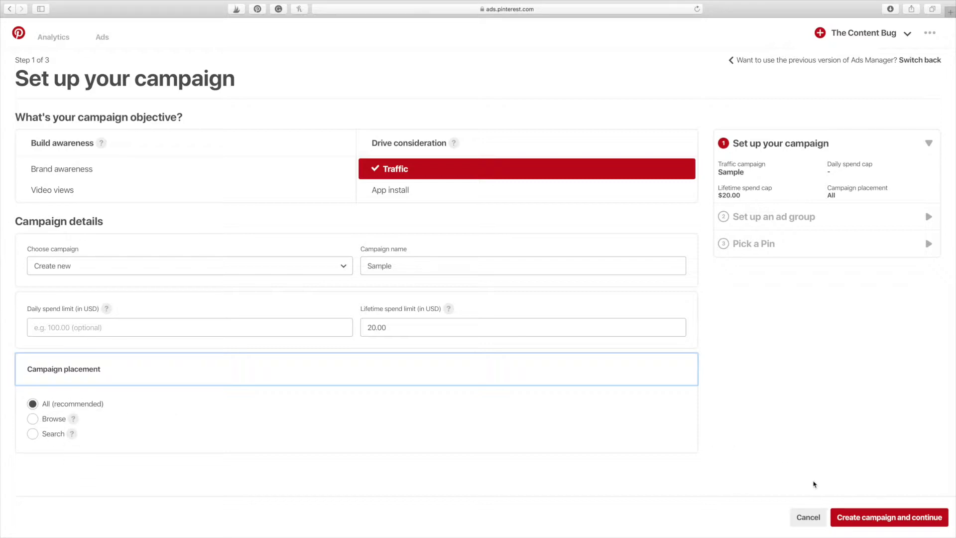
pyautogui.click(868, 518)
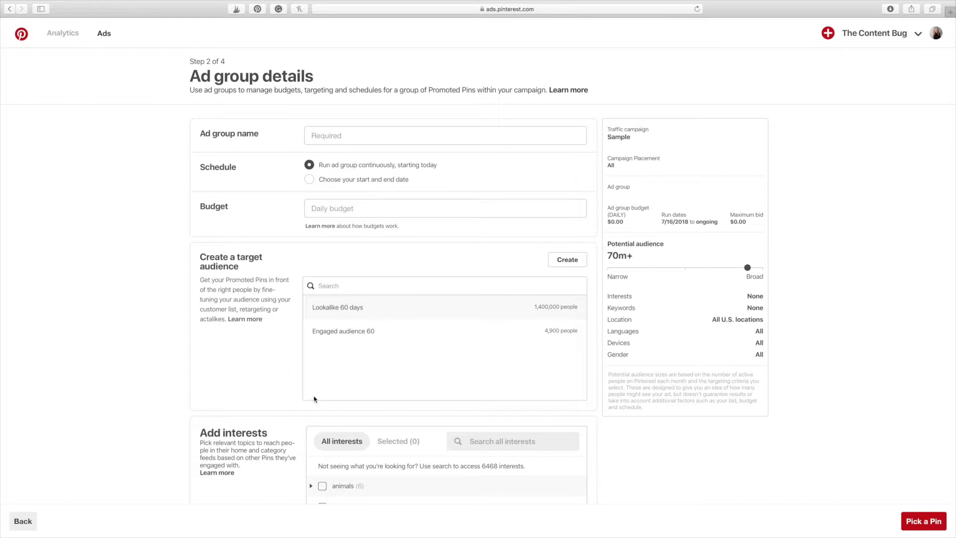
# Name the ad group Sample 1 and schedule it with chosen dates from 7/16/2018 to 7/20/2018.
pyautogui.click(340, 134)
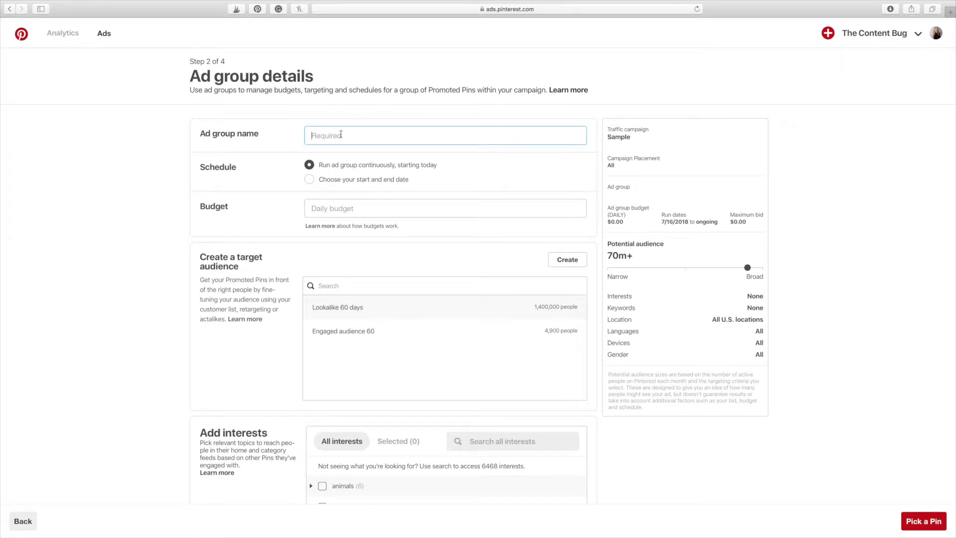
pyautogui.write('Sample 1')
pyautogui.click(309, 180)
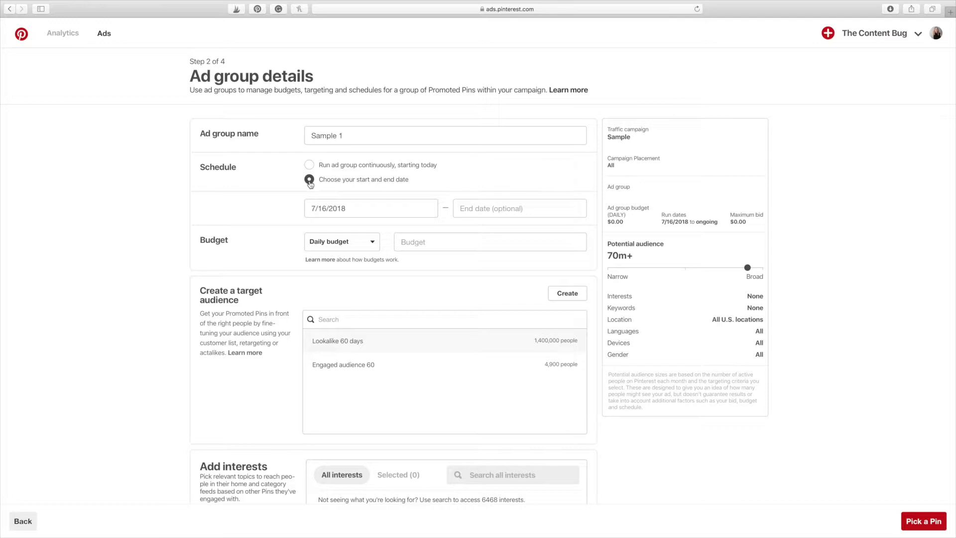
pyautogui.click(507, 205)
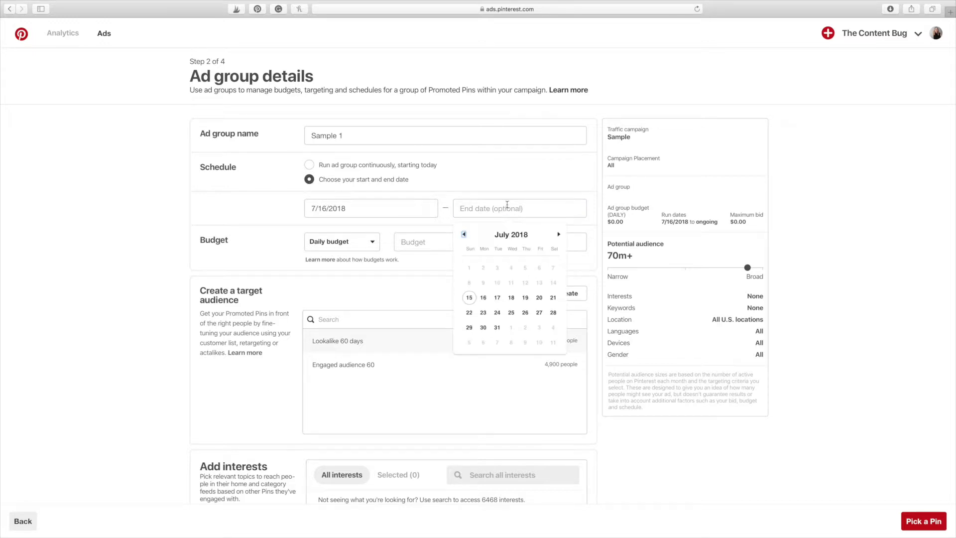
pyautogui.click(539, 297)
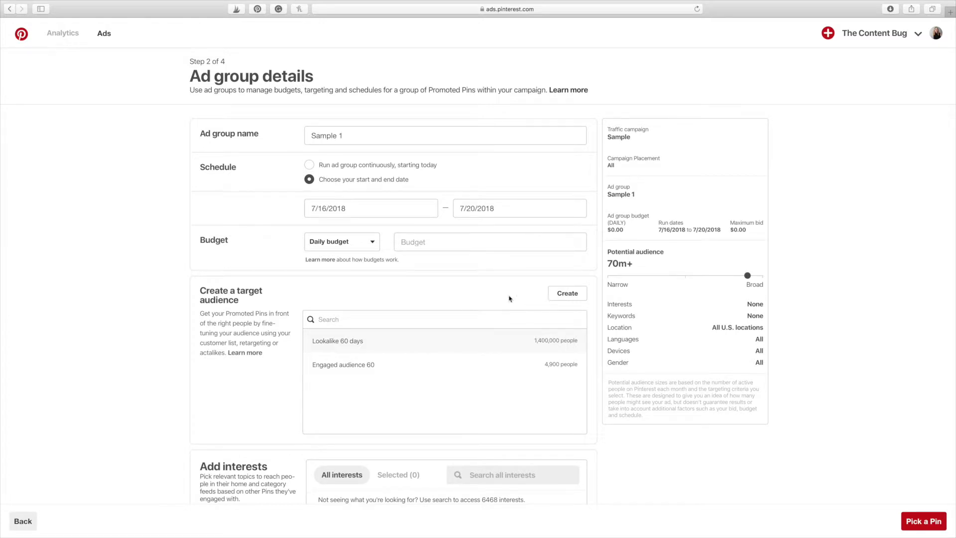
# Switch the ad group's budget type to Lifetime budget and set the amount to 20.00.
pyautogui.click(350, 239)
pyautogui.click(348, 280)
pyautogui.click(427, 242)
pyautogui.write('20.00')
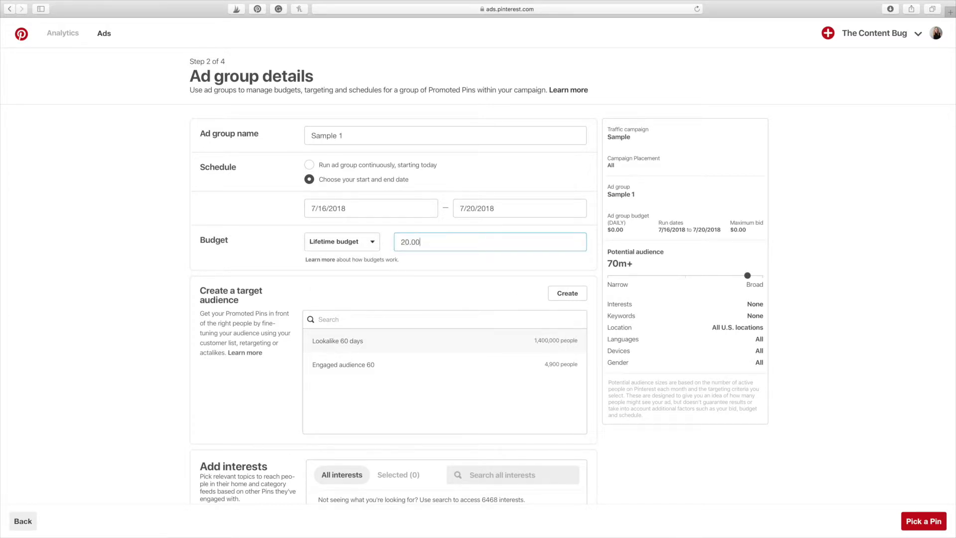
pyautogui.click(430, 267)
pyautogui.click(470, 207)
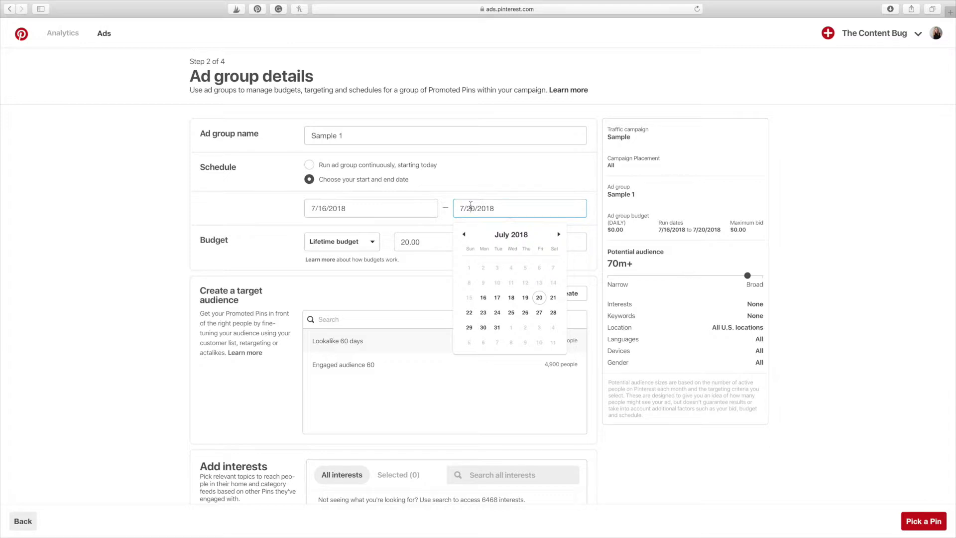
pyautogui.click(277, 255)
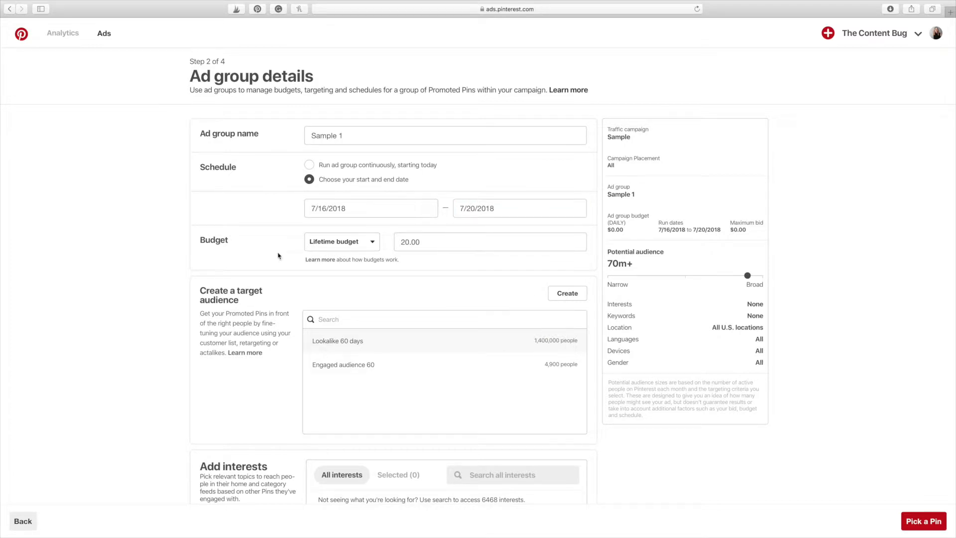
pyautogui.scroll(-5, 278, 255)
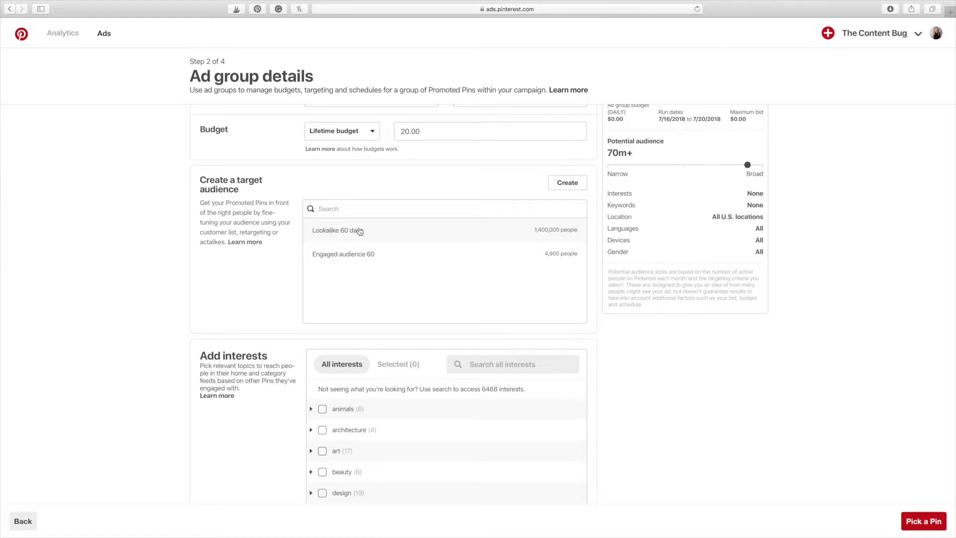
pyautogui.click(576, 187)
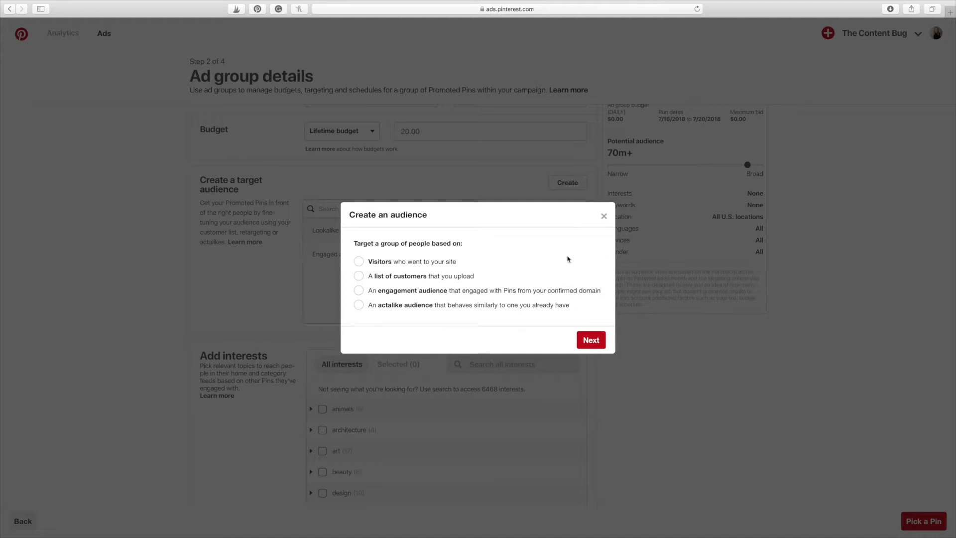
pyautogui.click(604, 217)
# Include the existing Lookalike 60 days and Engaged audience 60 audiences in the ad group's targeting.
pyautogui.click(358, 233)
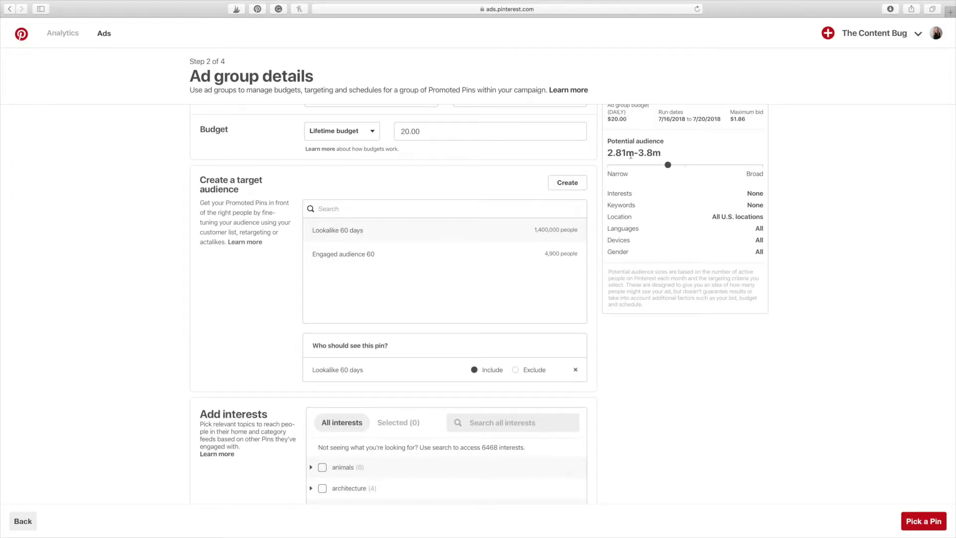
pyautogui.scroll(2, 664, 280)
pyautogui.scroll(2, 664, 280)
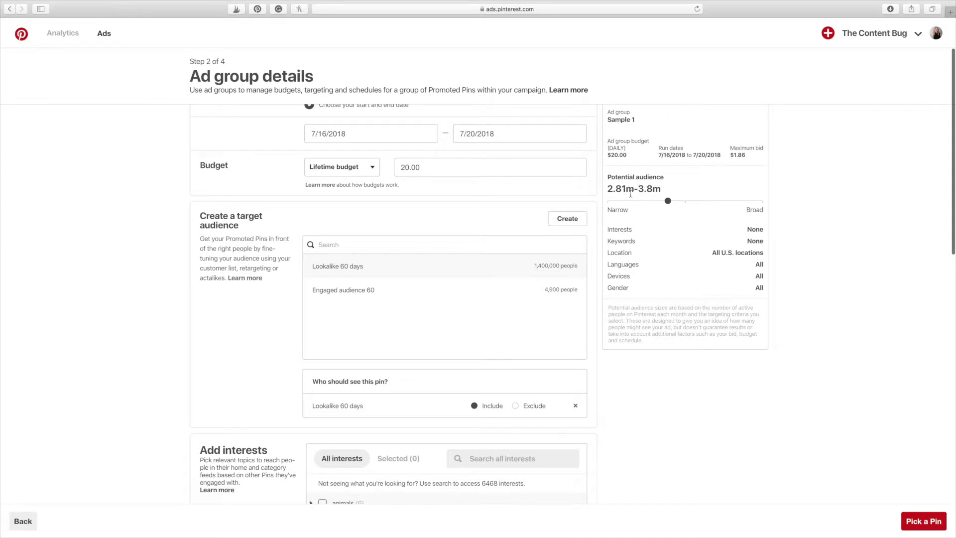
pyautogui.click(349, 294)
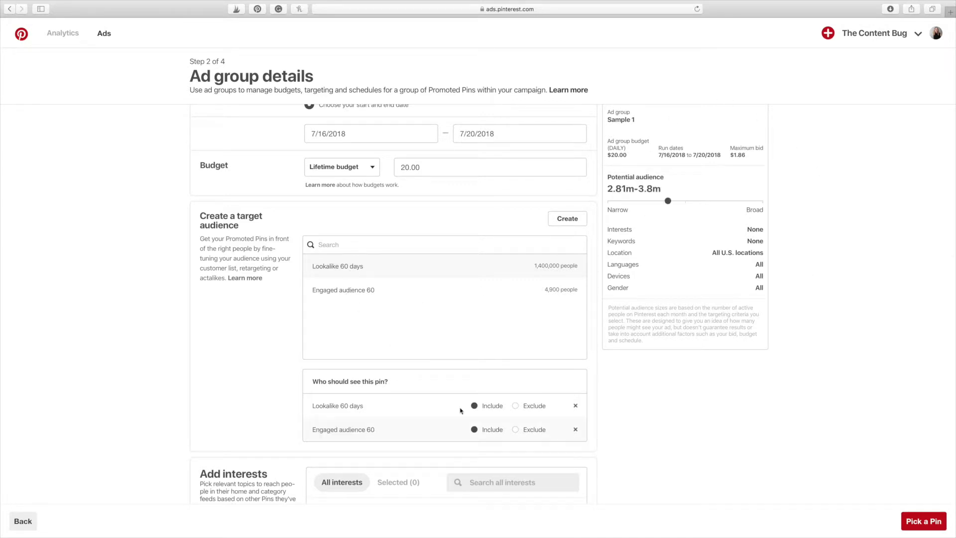
# Remove the Engaged audience 60 audience from the targeting and keep only Lookalike 60 days included.
pyautogui.click(576, 407)
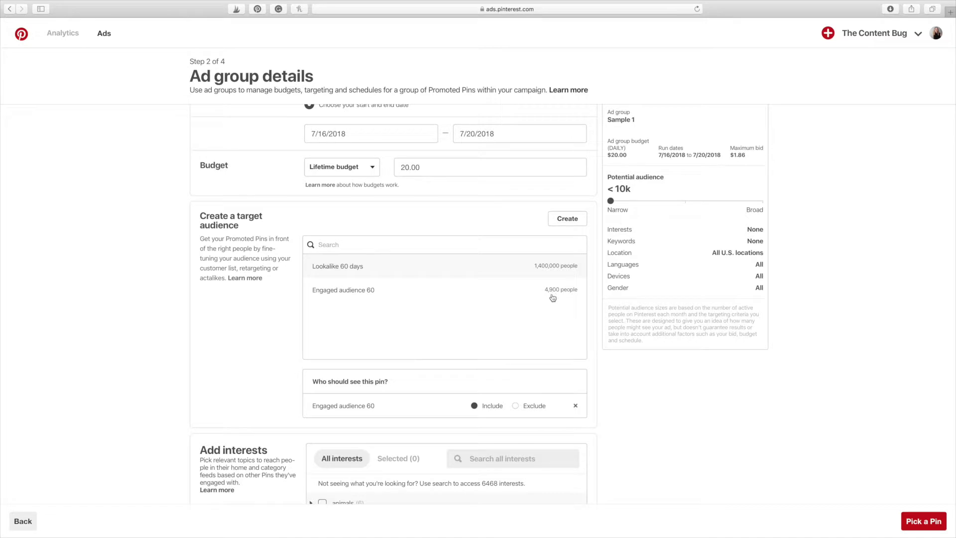
pyautogui.click(362, 275)
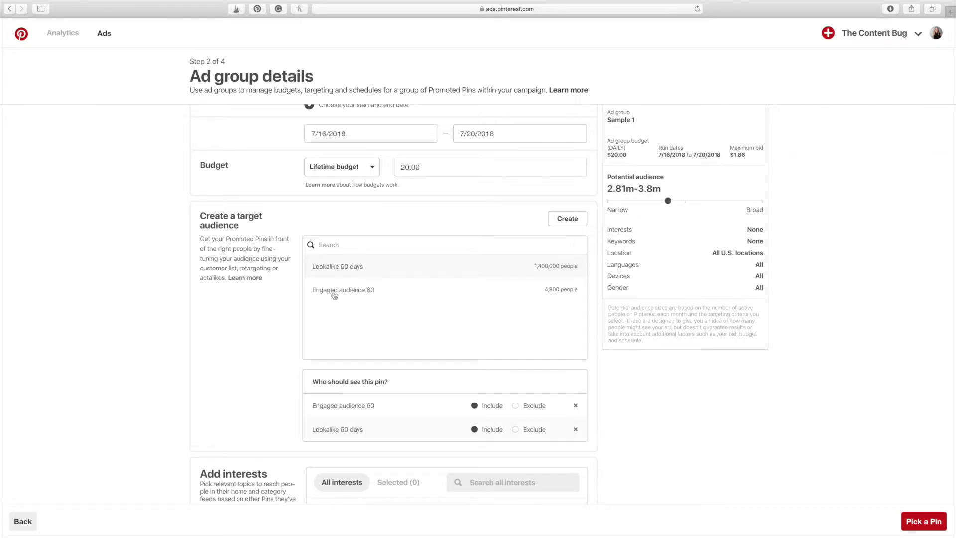
pyautogui.click(576, 405)
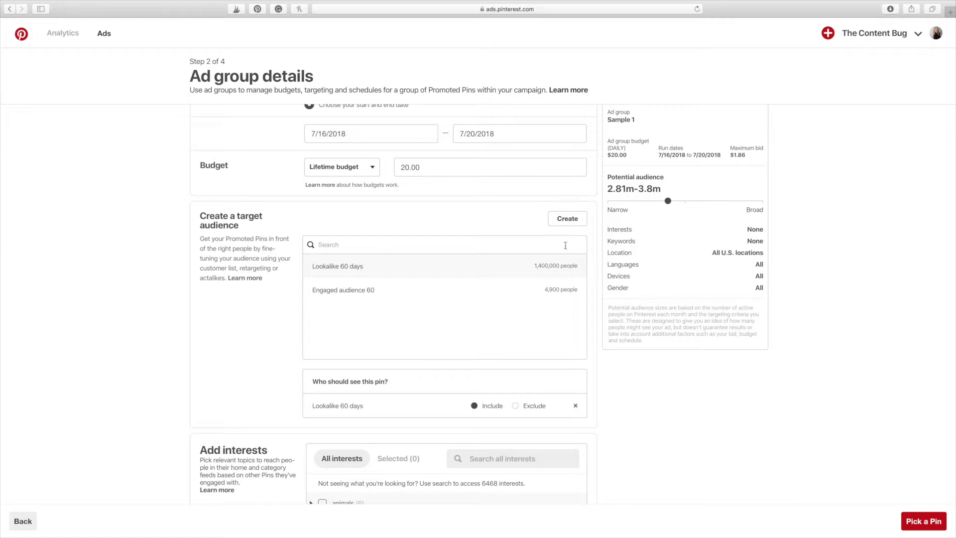
# Search the interests for blog and select design > web and app design > blog designs.
pyautogui.scroll(-1, 535, 291)
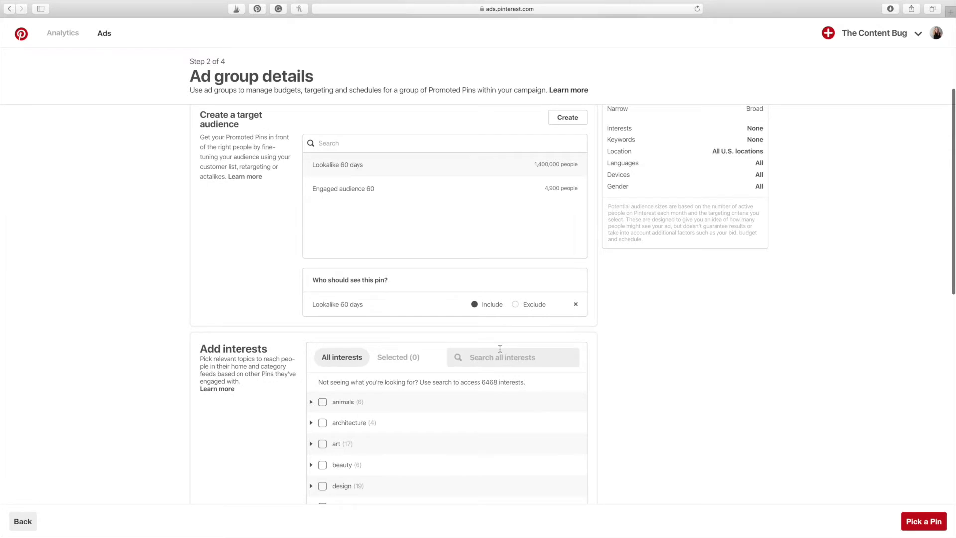
pyautogui.scroll(-3, 568, 315)
pyautogui.scroll(-2, 331, 387)
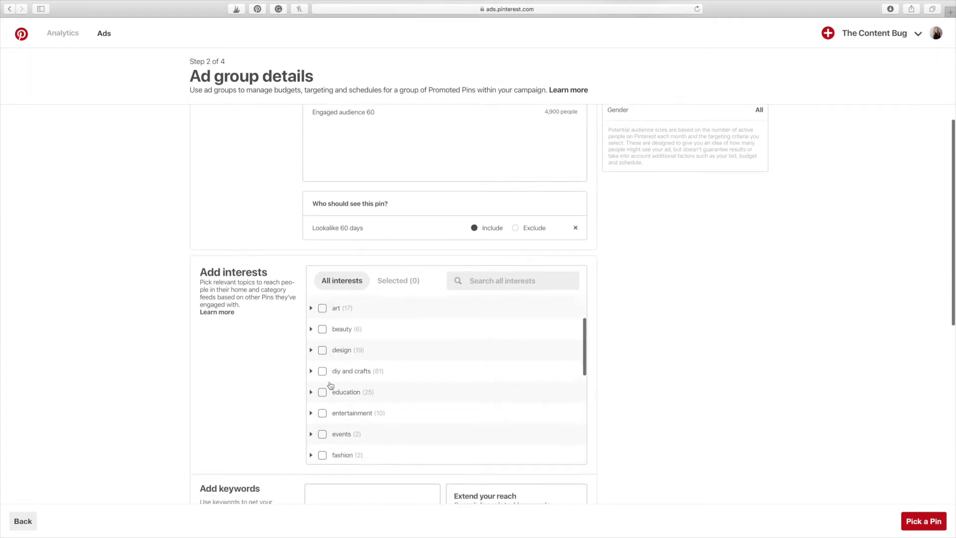
pyautogui.scroll(3, 336, 382)
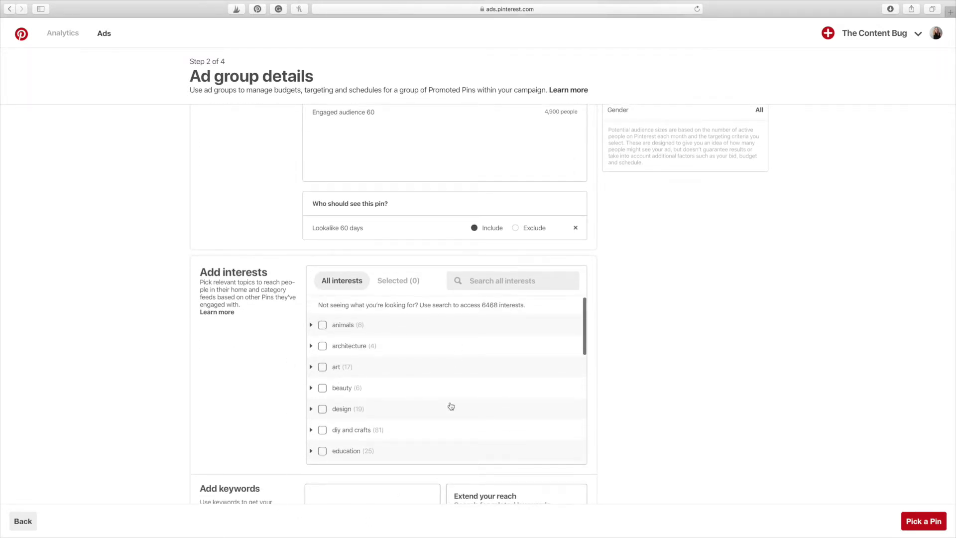
pyautogui.scroll(-1, 441, 395)
pyautogui.scroll(2, 442, 395)
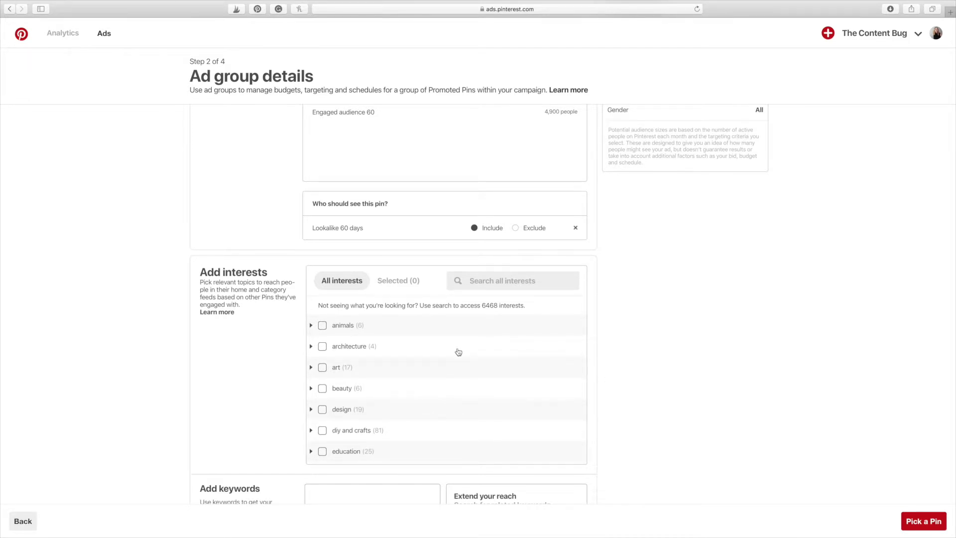
pyautogui.click(468, 283)
pyautogui.write('blog')
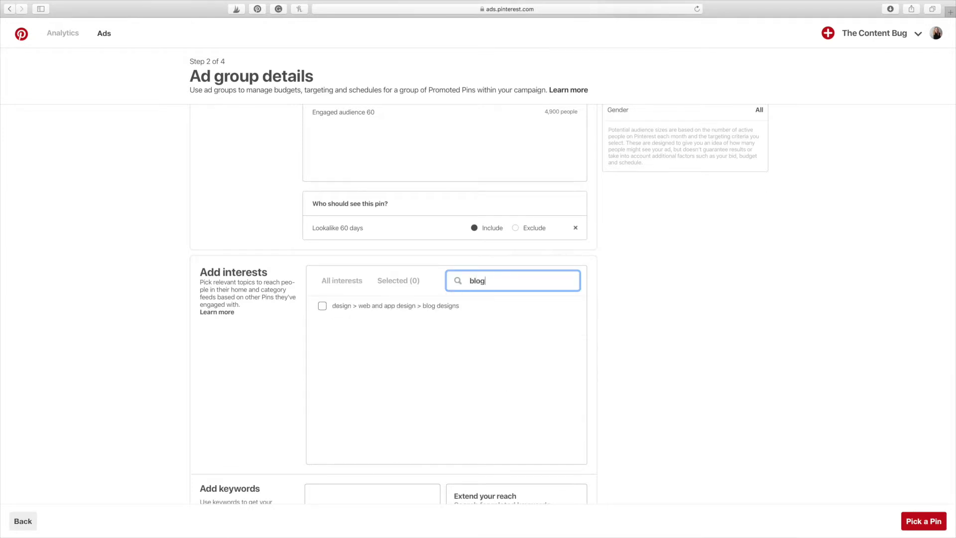
pyautogui.scroll(-1, 434, 304)
pyautogui.click(399, 305)
# Search the interests for fashion and select womens fashion > fashion tips and types of photography > fashion photography.
pyautogui.doubleClick(468, 281)
pyautogui.write('fashion')
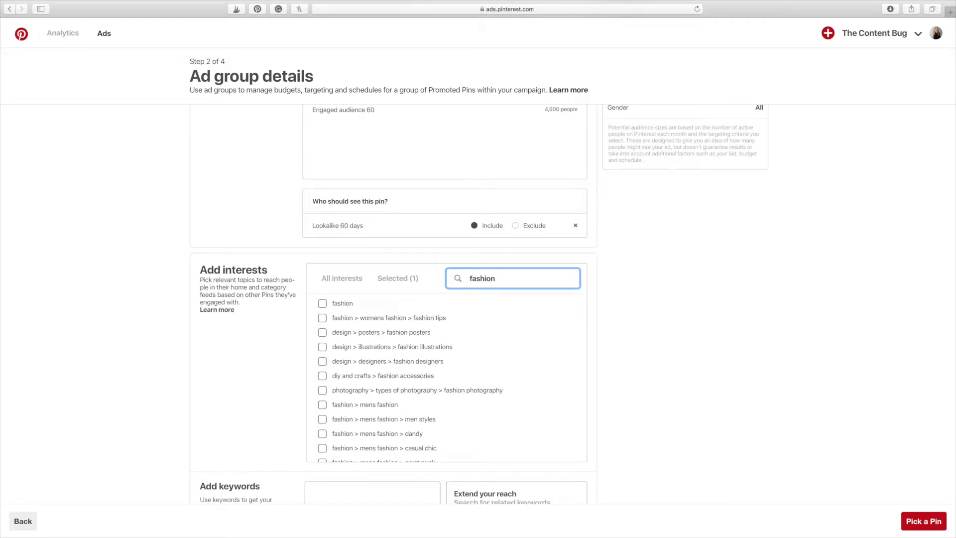
pyautogui.click(322, 318)
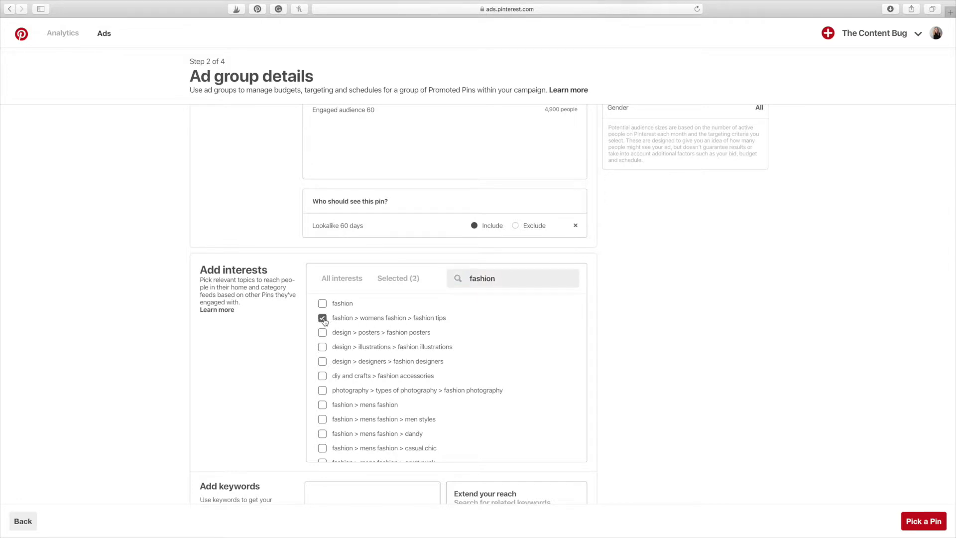
pyautogui.scroll(-3, 324, 321)
pyautogui.click(322, 333)
pyautogui.scroll(3, 322, 337)
# Search the interests for insta and select design > web and app design > instagram design.
pyautogui.click(455, 276)
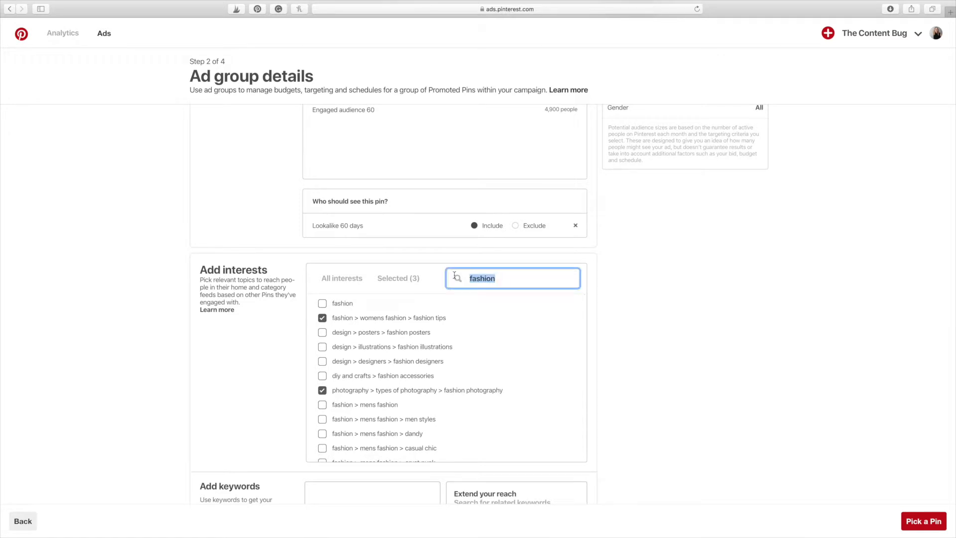
pyautogui.write('isntagra')
pyautogui.press('super+a')
pyautogui.write('isn')
pyautogui.press('BackSpace')
pyautogui.press('BackSpace')
pyautogui.press('BackSpace')
pyautogui.write('i')
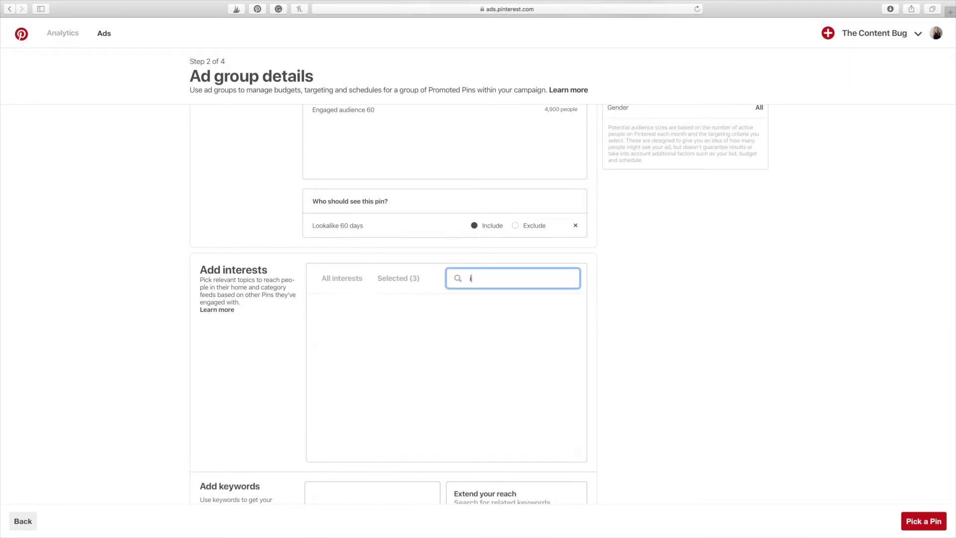
pyautogui.write('nsta')
pyautogui.click(322, 318)
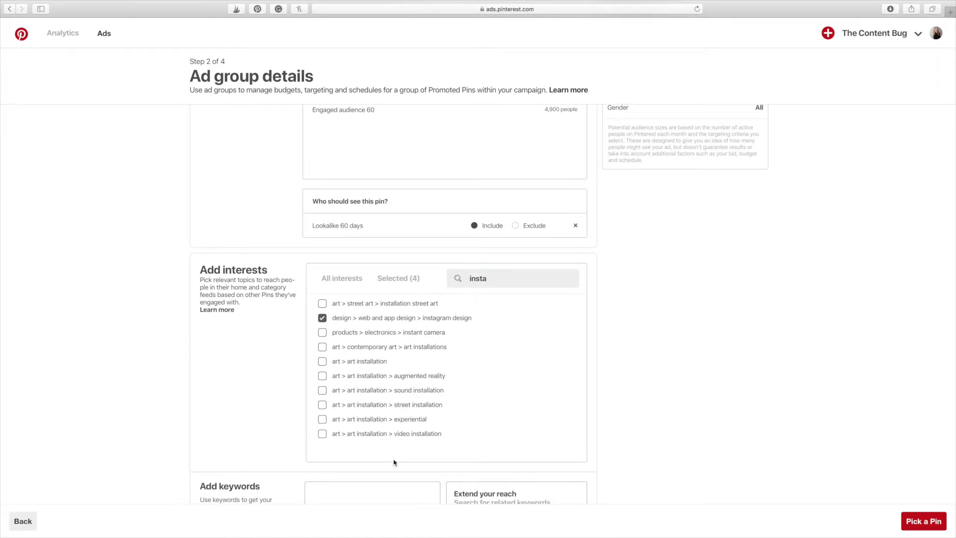
# Search the interests for video and select weddings > wedding photography and videography.
pyautogui.click(497, 278)
pyautogui.press('super+a')
pyautogui.write('video')
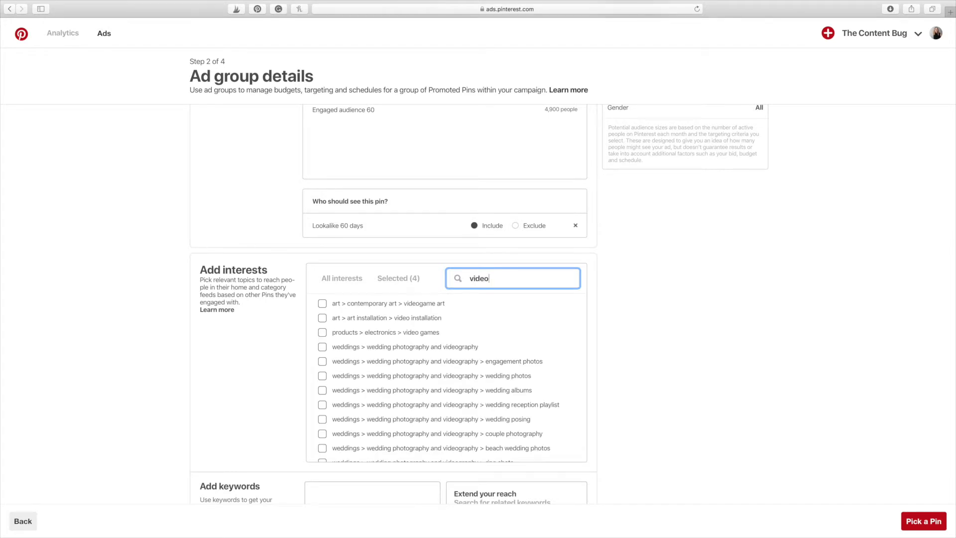
pyautogui.click(322, 348)
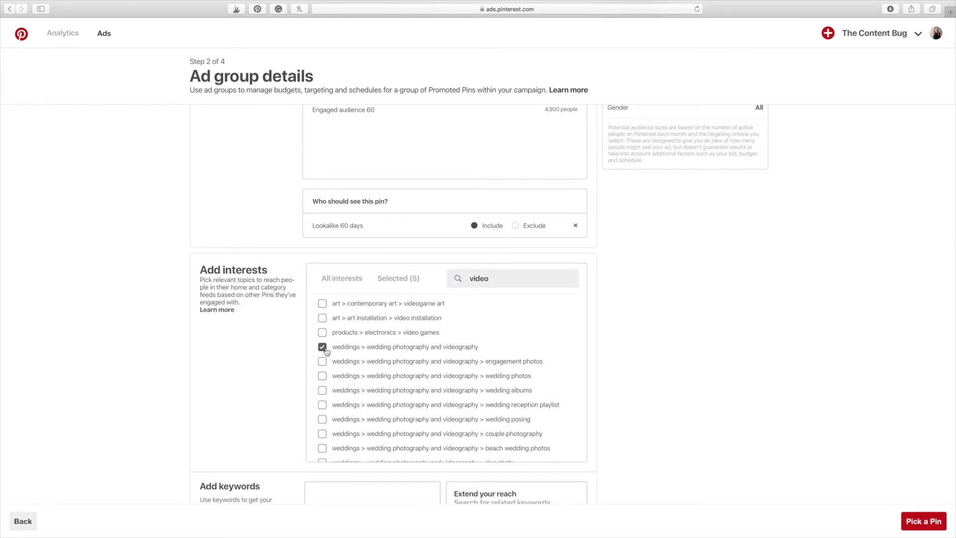
# Clear the interest search, then review the selected interests and the ad group's potential audience size.
pyautogui.doubleClick(503, 276)
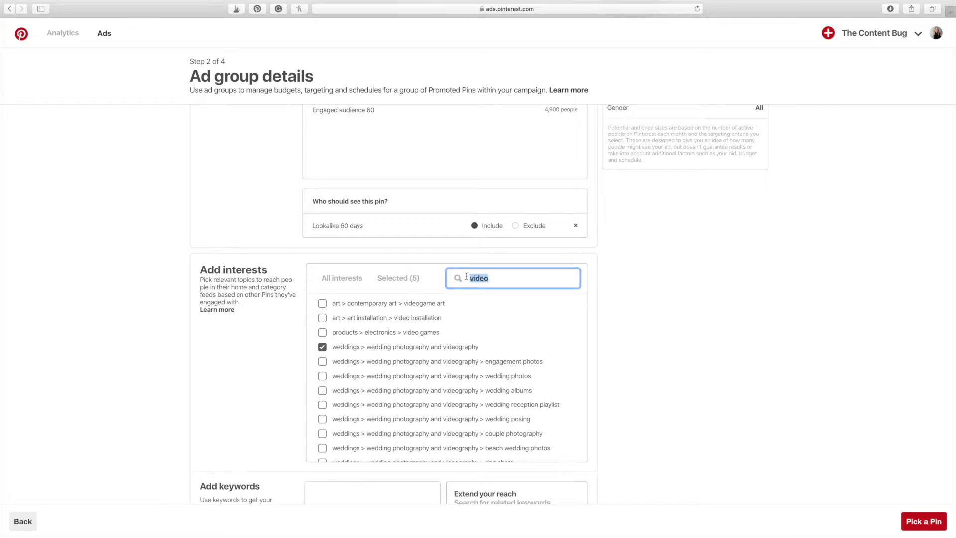
pyautogui.press('BackSpace')
pyautogui.click(398, 278)
pyautogui.scroll(5, 543, 359)
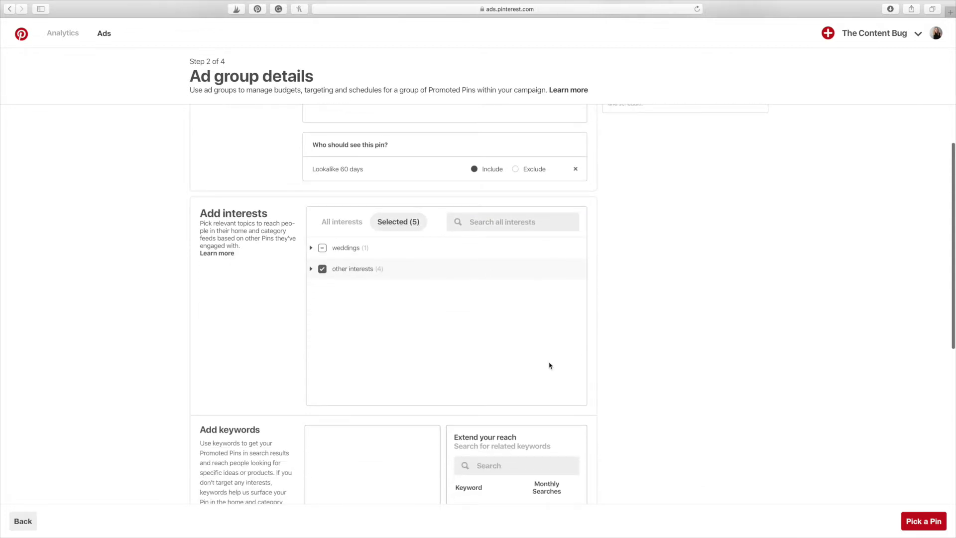
pyautogui.moveTo(613, 265); pyautogui.dragTo(660, 263)
# Search related keywords for affiliate marketing and add affiliate marketing programs, pinterest affiliate marketing and affiliate marketing for beginners.
pyautogui.scroll(-5, 585, 342)
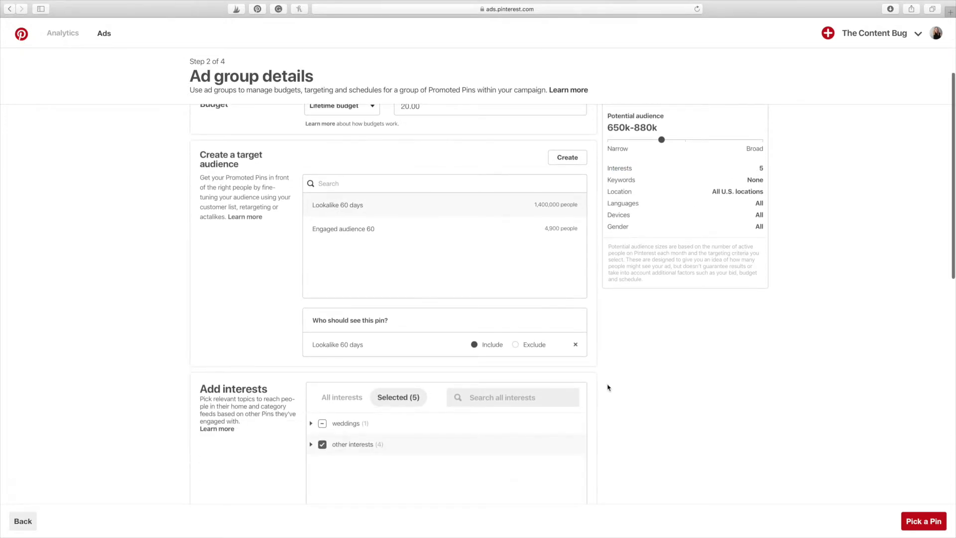
pyautogui.scroll(-5, 488, 398)
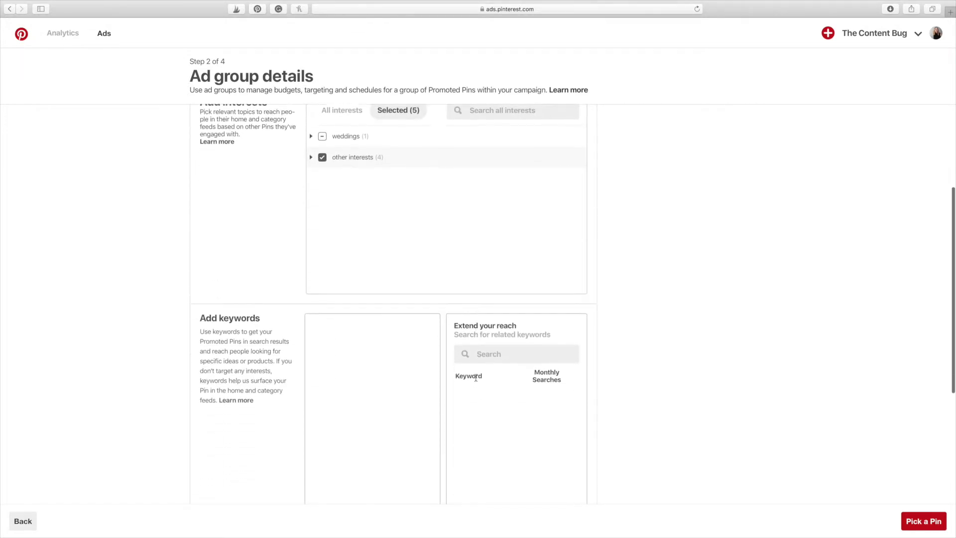
pyautogui.scroll(-2, 375, 351)
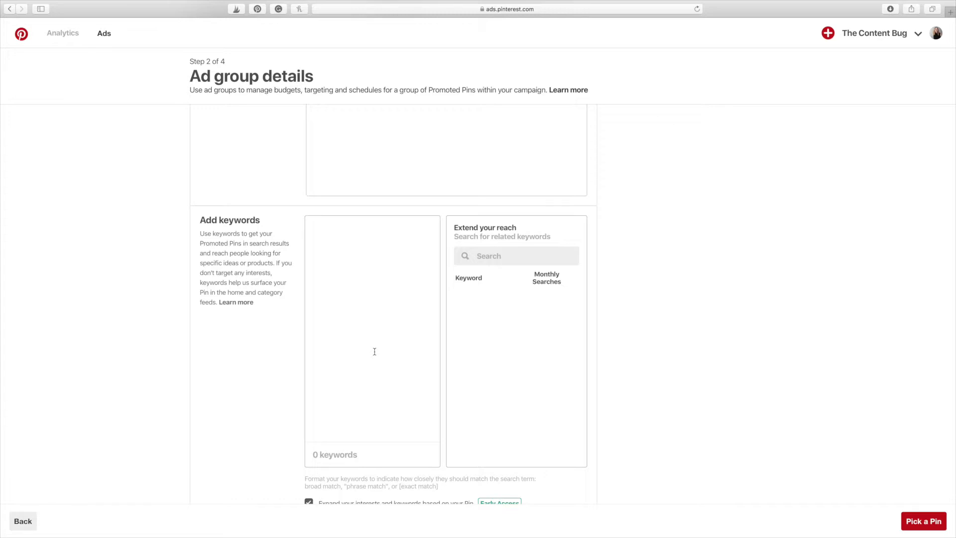
pyautogui.click(530, 256)
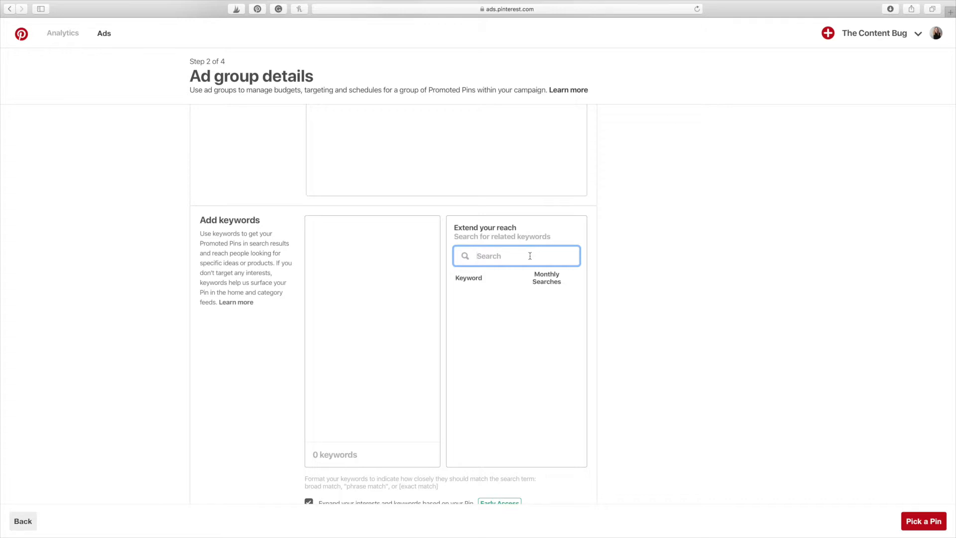
pyautogui.write('affiliate marketing')
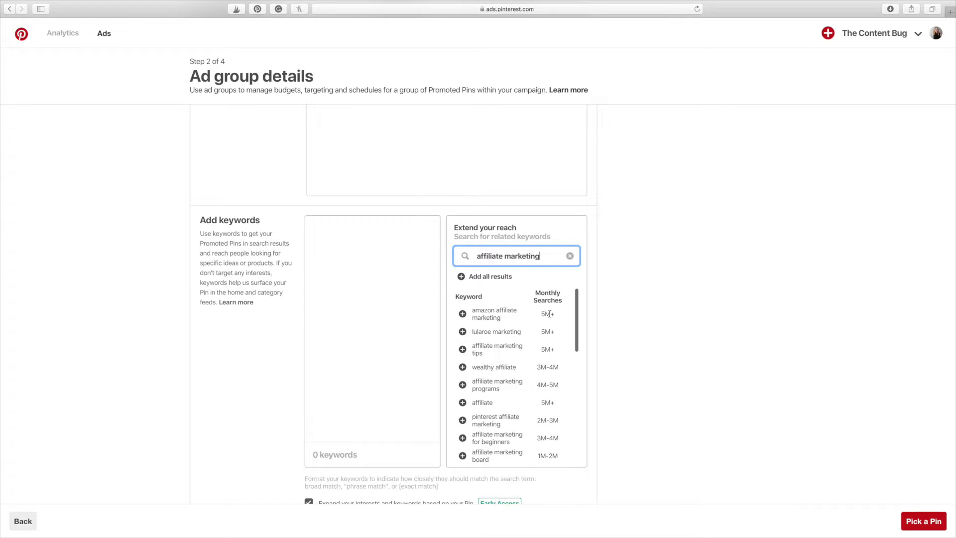
pyautogui.click(462, 385)
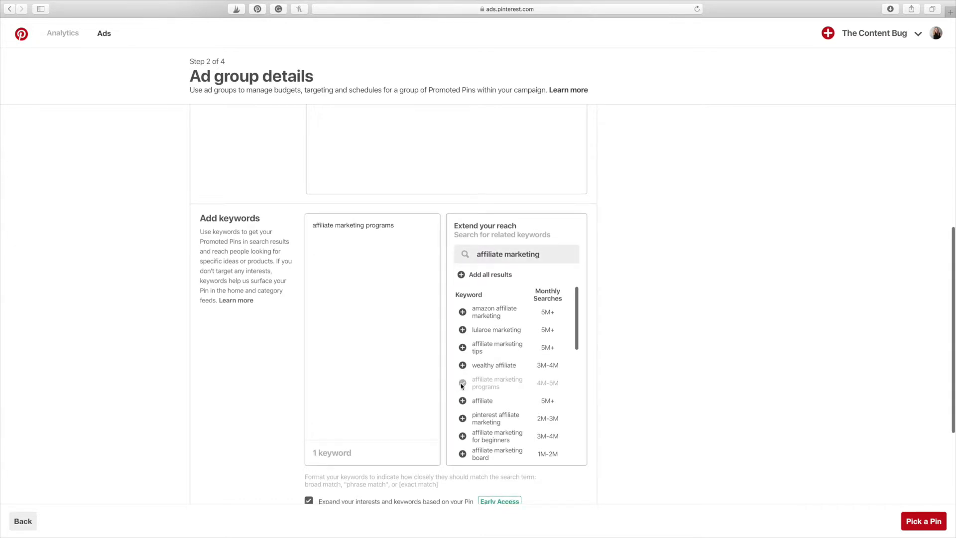
pyautogui.scroll(-2, 462, 386)
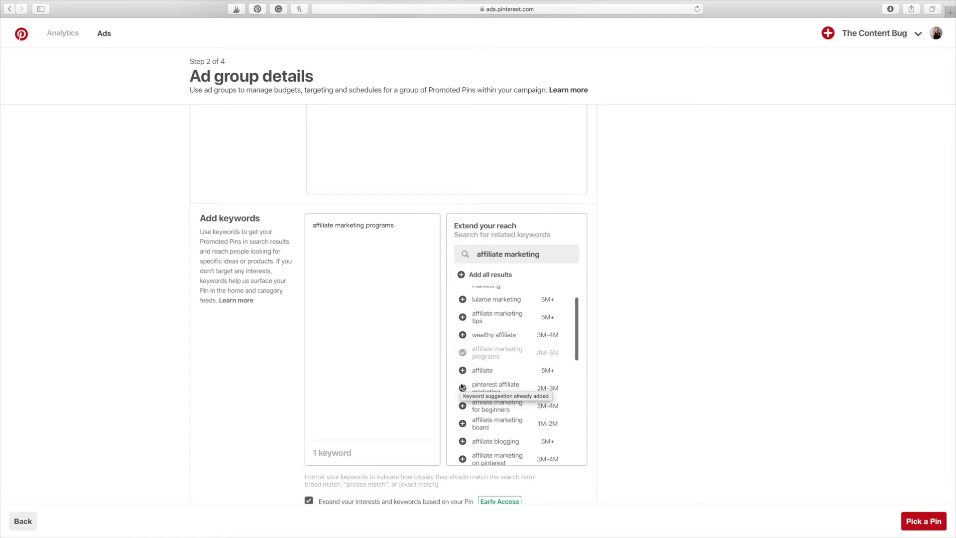
pyautogui.click(462, 387)
pyautogui.click(463, 406)
# Add the suggested keywords affiliate blogging, affiliate marketing for bloggers, passive income affiliate marketing and affiliate income tips.
pyautogui.scroll(-3, 466, 409)
pyautogui.scroll(-1, 465, 412)
pyautogui.click(464, 372)
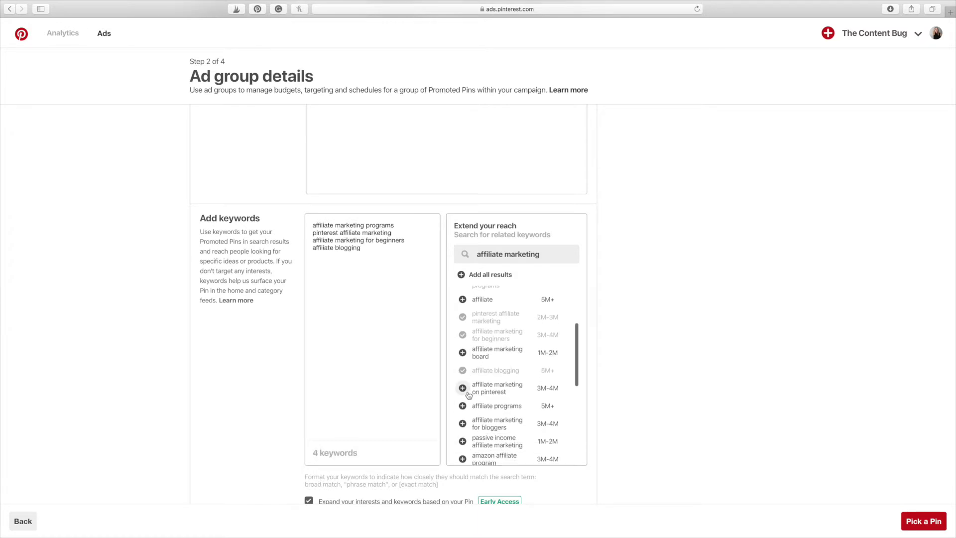
pyautogui.scroll(-3, 468, 394)
pyautogui.click(464, 393)
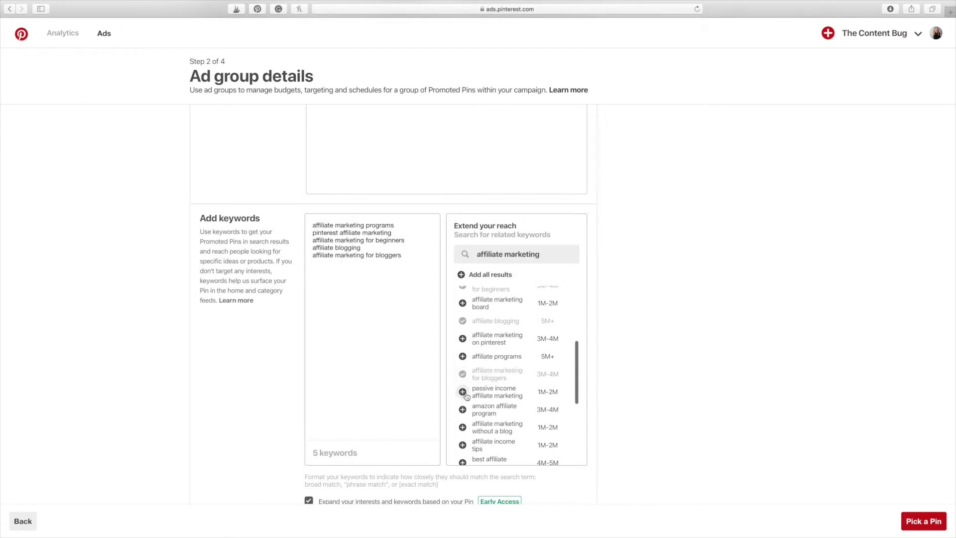
pyautogui.click(463, 393)
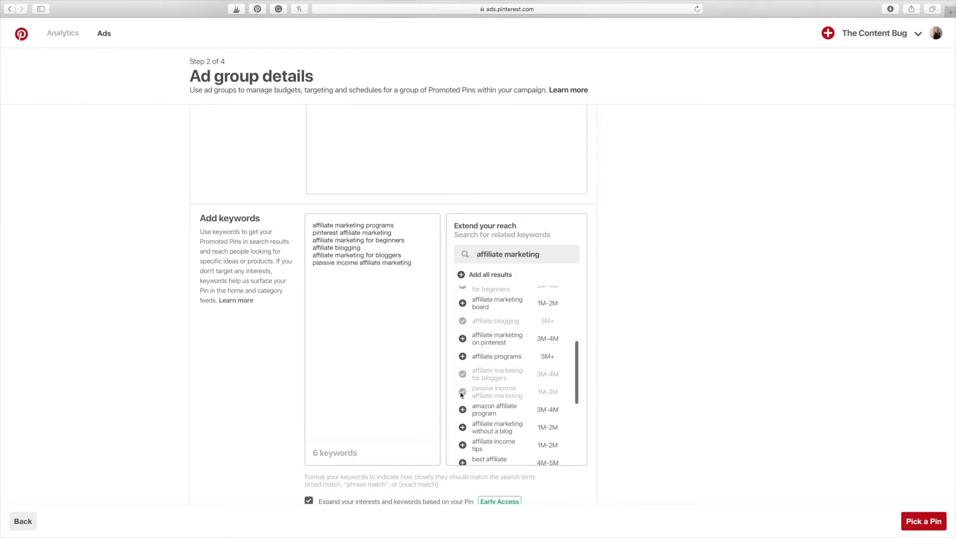
pyautogui.scroll(-3, 462, 396)
pyautogui.click(462, 400)
pyautogui.scroll(-2, 462, 400)
# Search related keywords for make money blogging and add get paid to blog.
pyautogui.moveTo(540, 254); pyautogui.dragTo(476, 254)
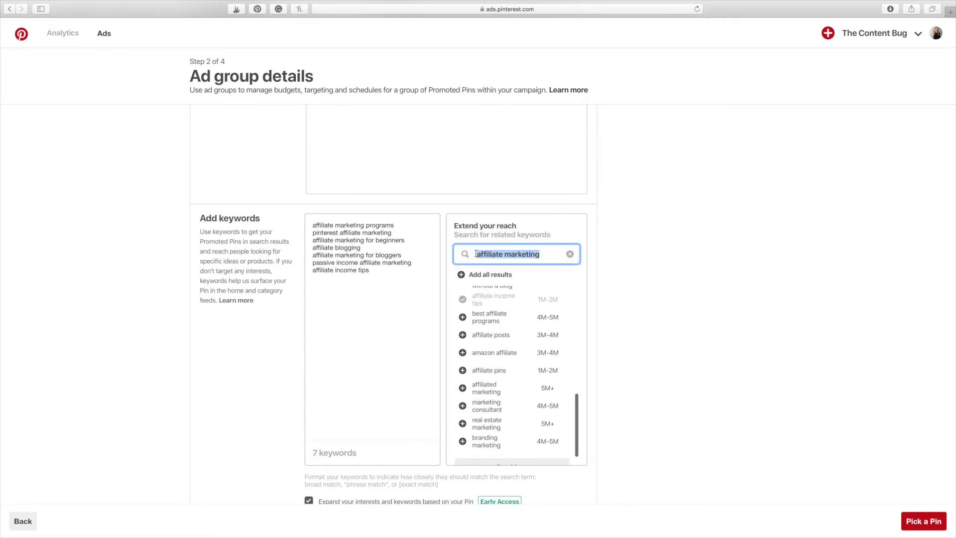
pyautogui.write('make mone')
pyautogui.write('y onlin')
pyautogui.press('BackSpace')
pyautogui.press('BackSpace')
pyautogui.press('BackSpace')
pyautogui.press('BackSpace')
pyautogui.press('BackSpace')
pyautogui.write('blogging')
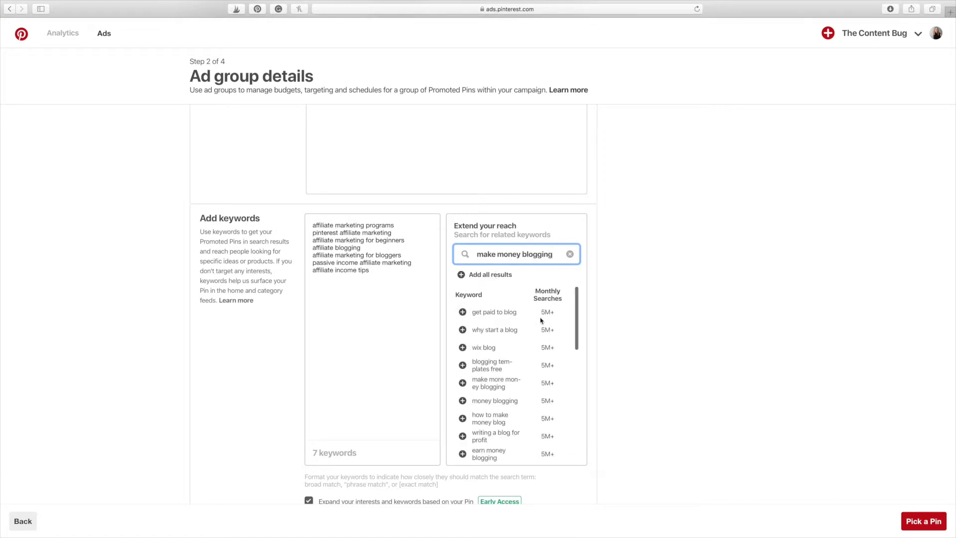
pyautogui.scroll(-2, 541, 382)
pyautogui.scroll(-3, 541, 382)
pyautogui.scroll(6, 541, 382)
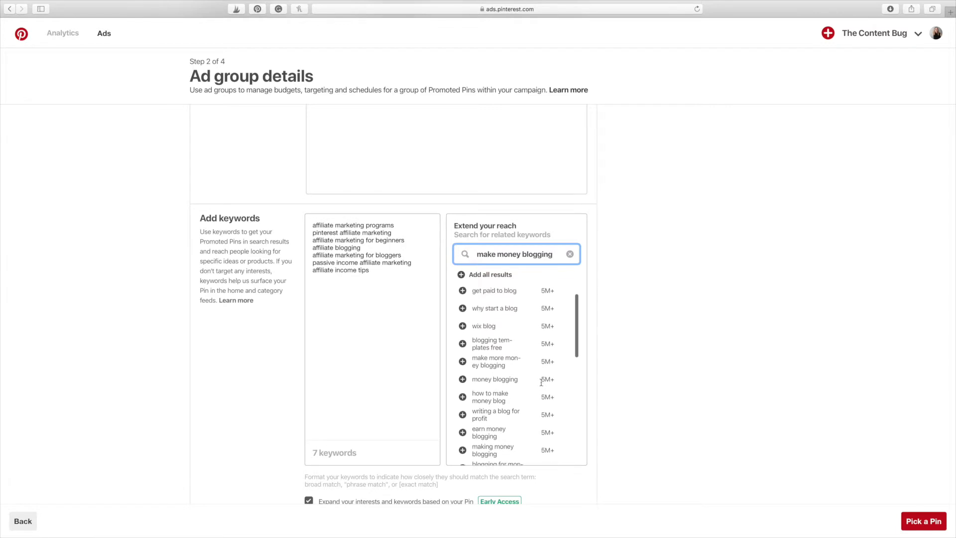
pyautogui.click(464, 312)
# Add the suggested keywords make money from your blog and money making blog.
pyautogui.scroll(-6, 516, 369)
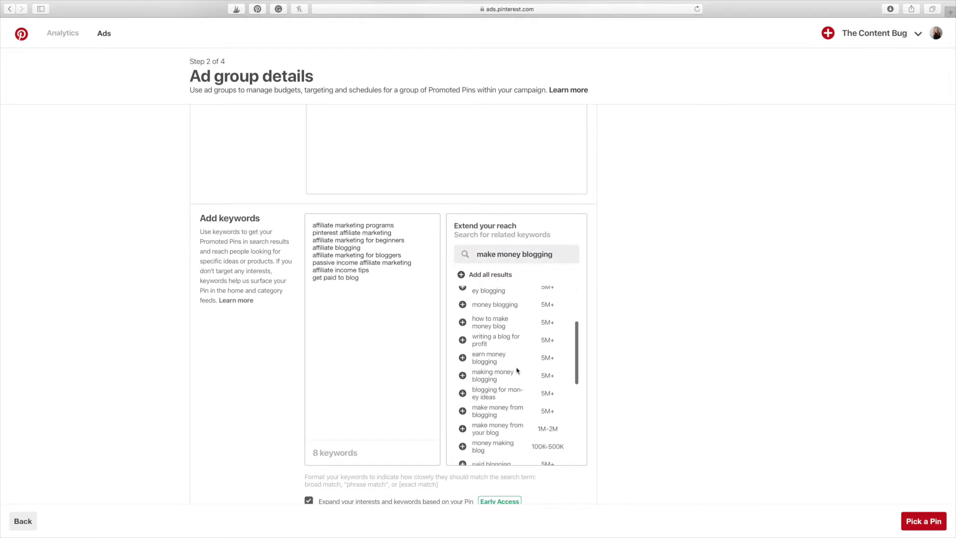
pyautogui.click(464, 396)
pyautogui.scroll(-2, 465, 383)
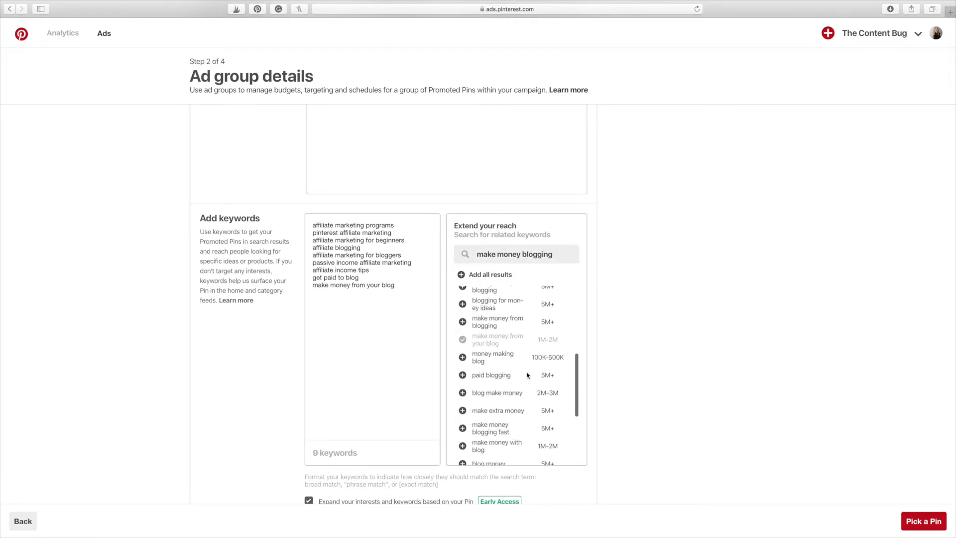
pyautogui.click(464, 358)
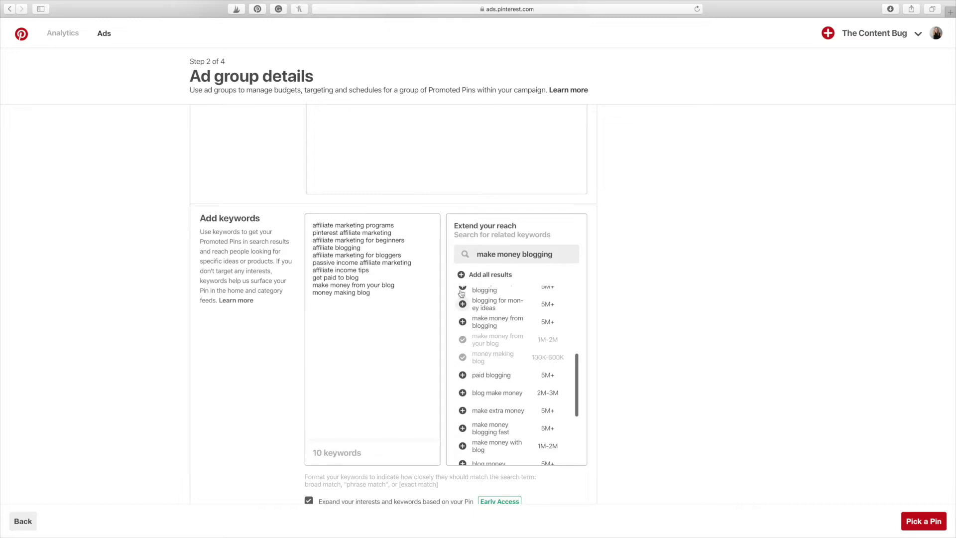
# Try targeting specific locations such as the U.S., and return the ad group to All U.S. locations.
pyautogui.scroll(-4, 418, 273)
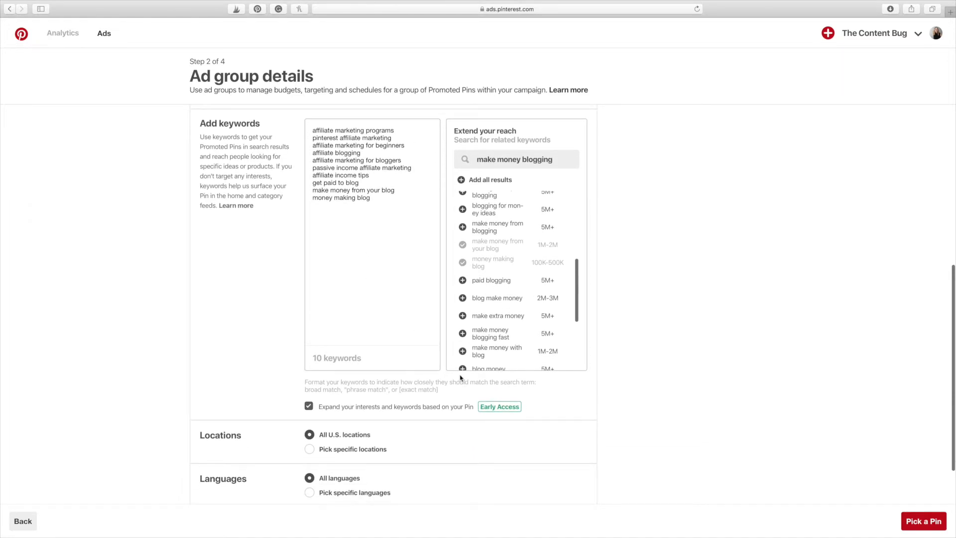
pyautogui.scroll(-5, 404, 405)
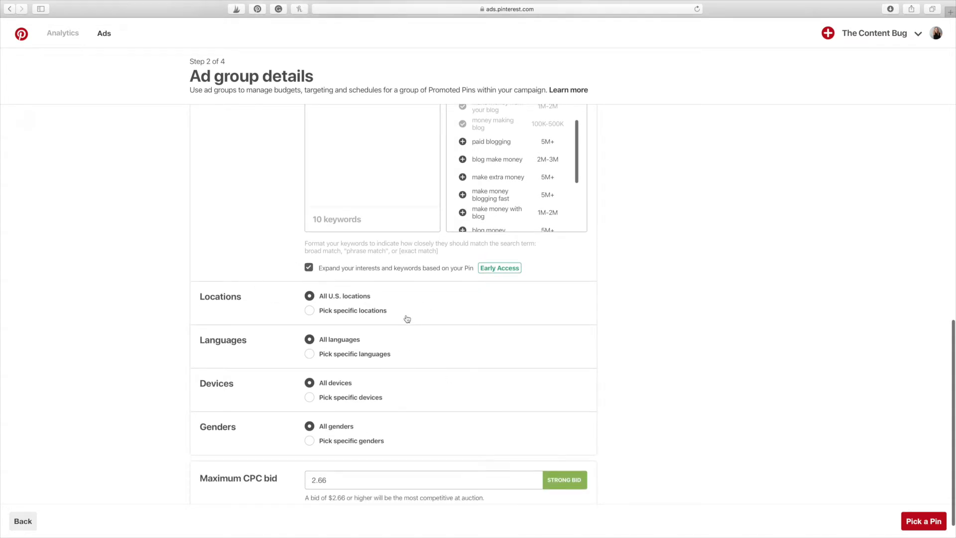
pyautogui.click(317, 313)
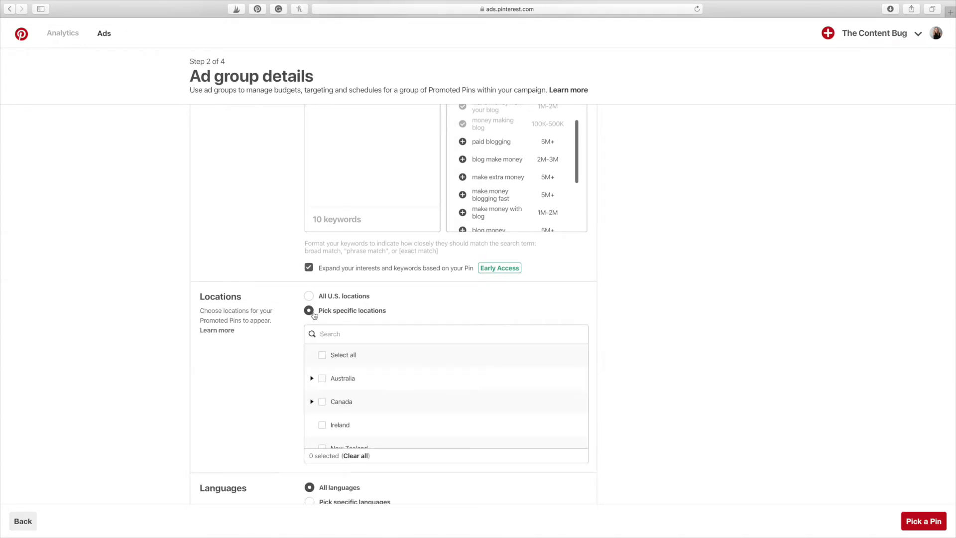
pyautogui.scroll(-2, 341, 348)
pyautogui.scroll(1, 342, 353)
pyautogui.scroll(-1, 342, 353)
pyautogui.click(322, 363)
pyautogui.scroll(-1, 345, 371)
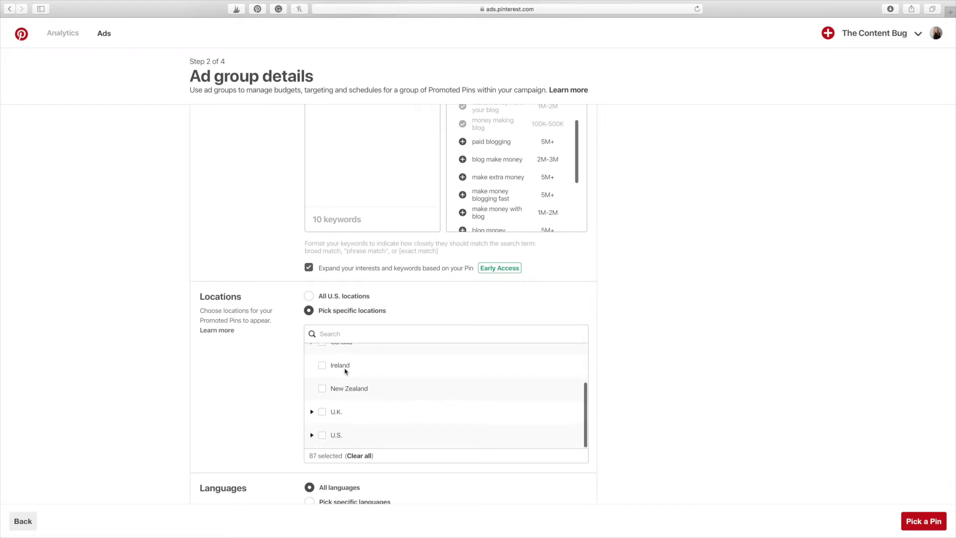
pyautogui.click(322, 435)
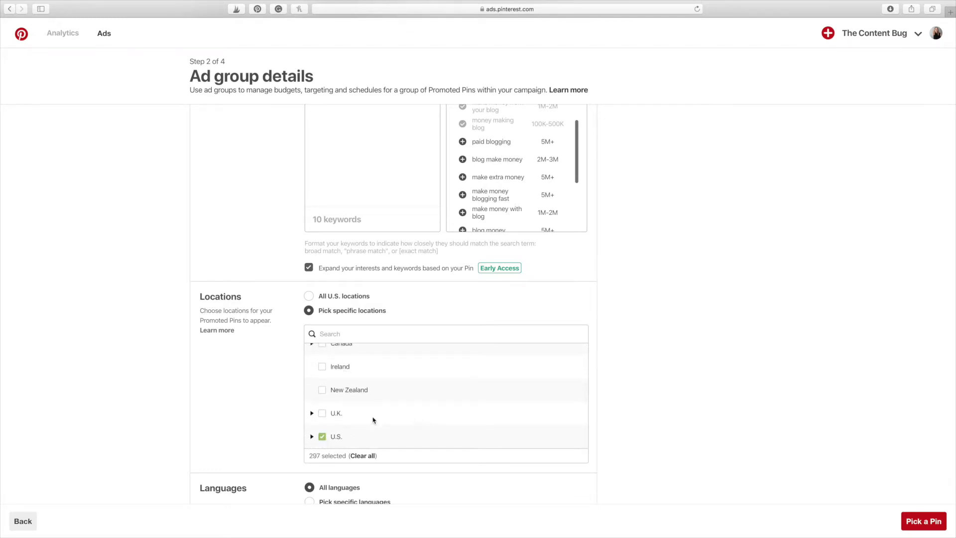
pyautogui.click(323, 414)
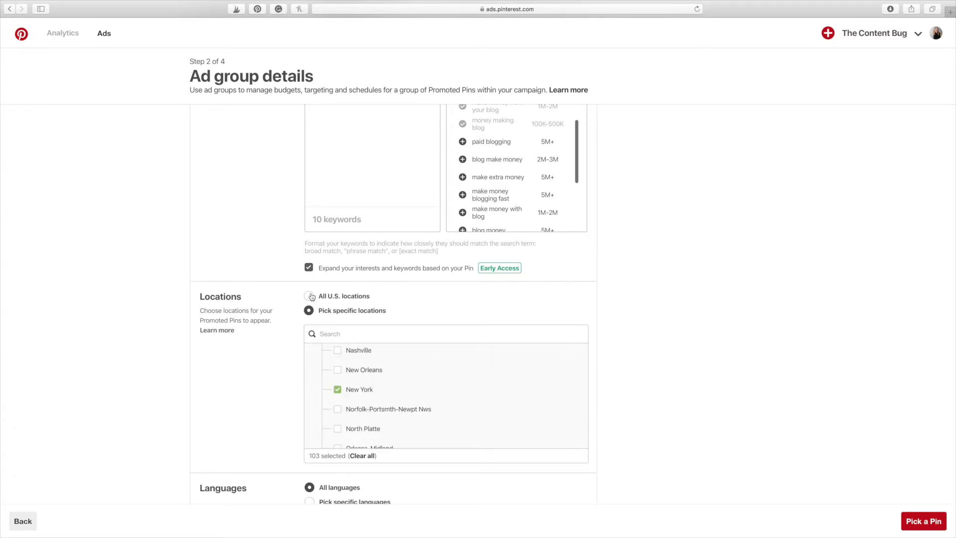
pyautogui.click(310, 296)
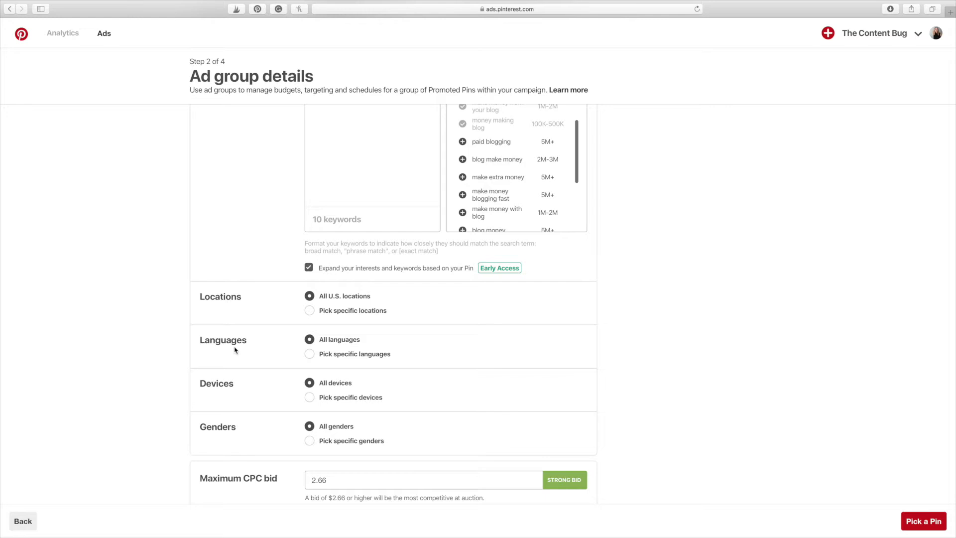
# Restrict the ad group's languages to English (United States) and English (United Kingdom).
pyautogui.click(309, 355)
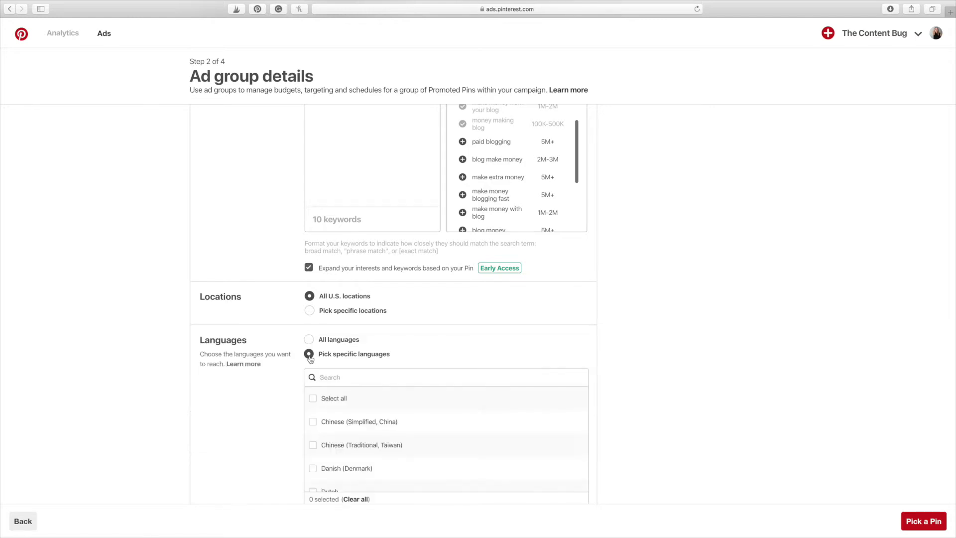
pyautogui.scroll(-5, 370, 441)
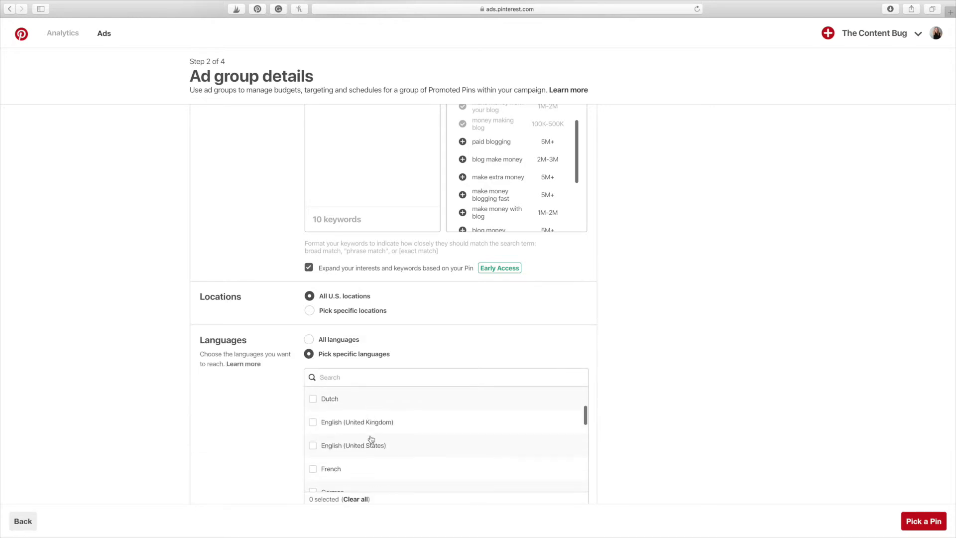
pyautogui.scroll(3, 371, 439)
pyautogui.scroll(1, 371, 439)
pyautogui.click(313, 460)
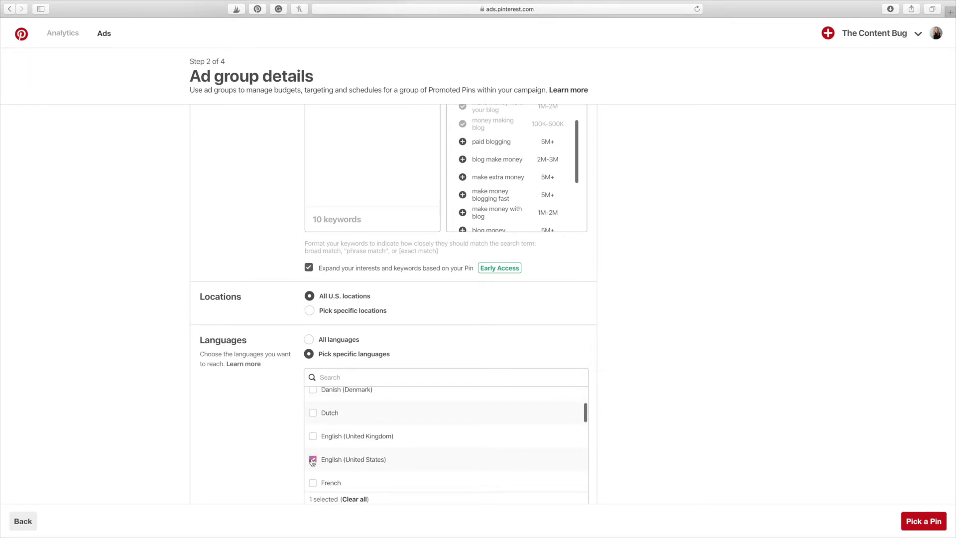
pyautogui.click(309, 339)
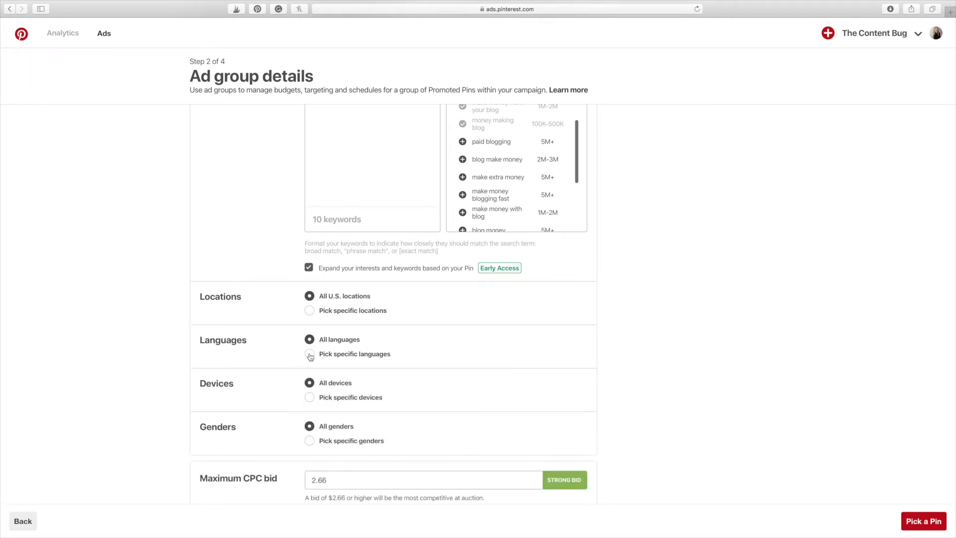
pyautogui.click(309, 354)
pyautogui.click(314, 437)
# Look at the specific device and gender options, and return the targeting to All devices and All genders.
pyautogui.scroll(-2, 289, 455)
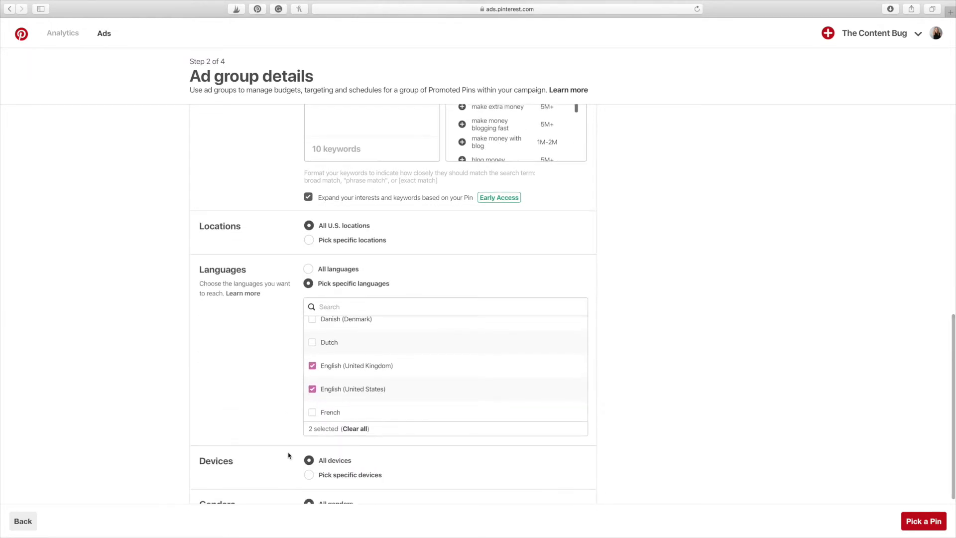
pyautogui.scroll(-2, 289, 455)
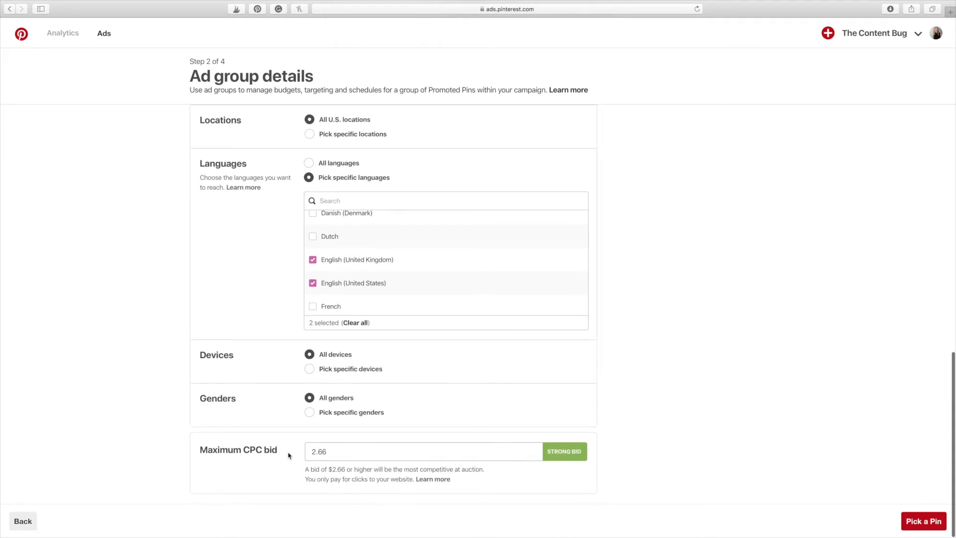
pyautogui.click(308, 370)
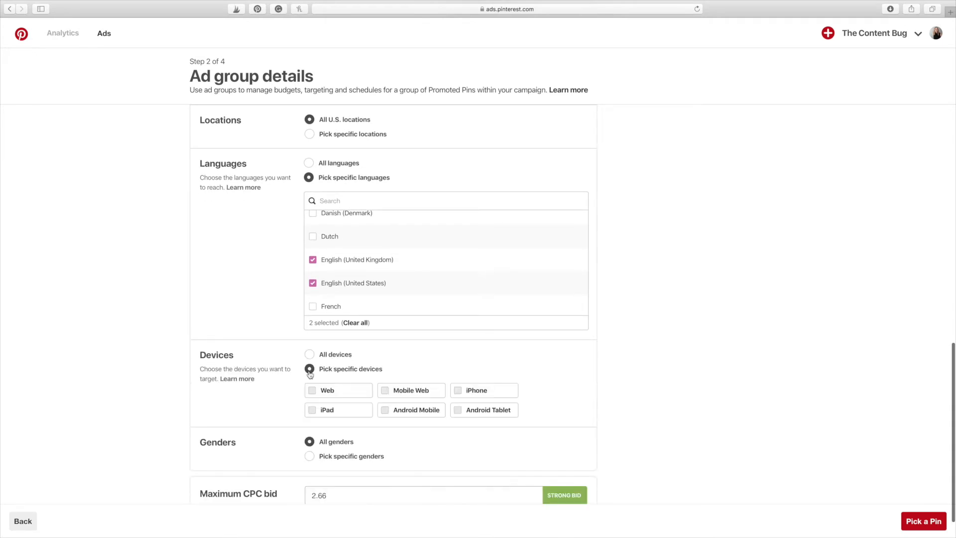
pyautogui.scroll(-1, 310, 375)
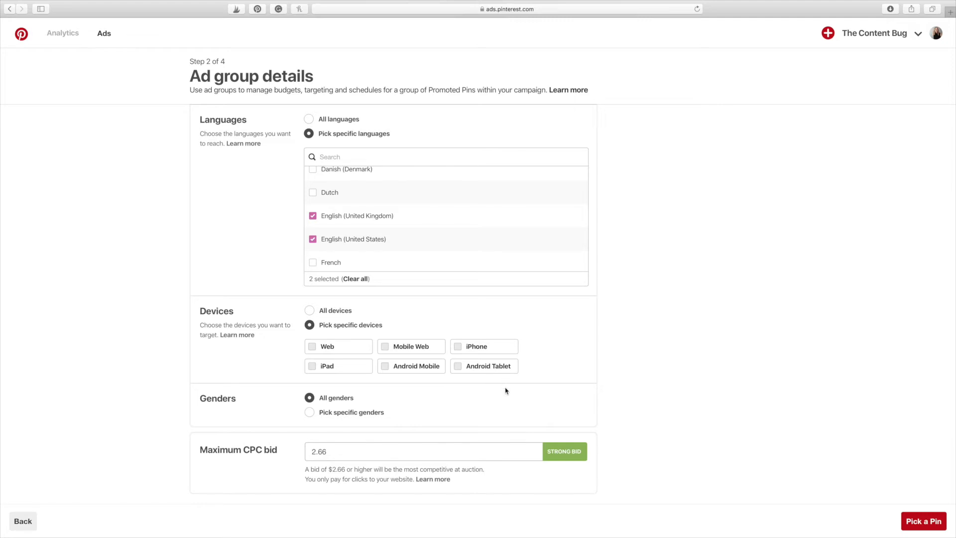
pyautogui.click(309, 311)
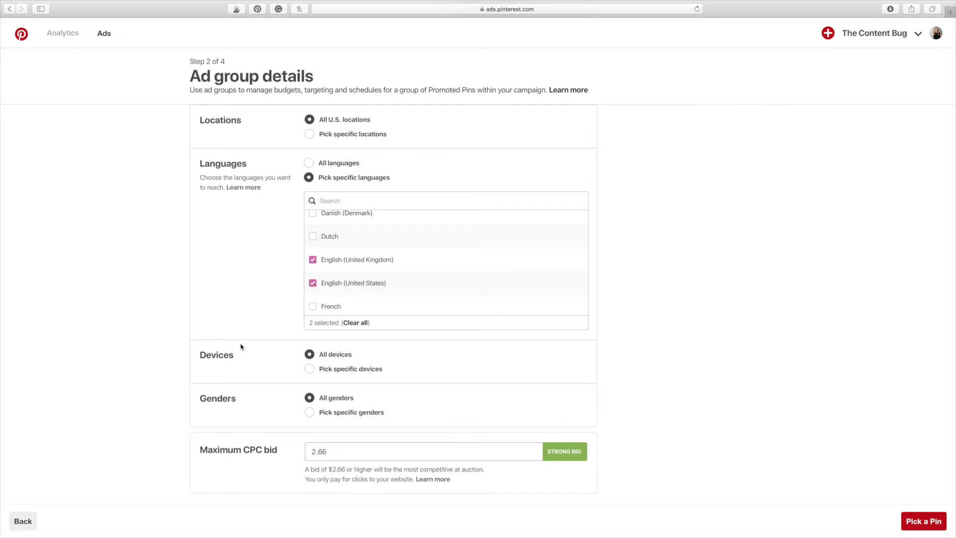
pyautogui.click(310, 412)
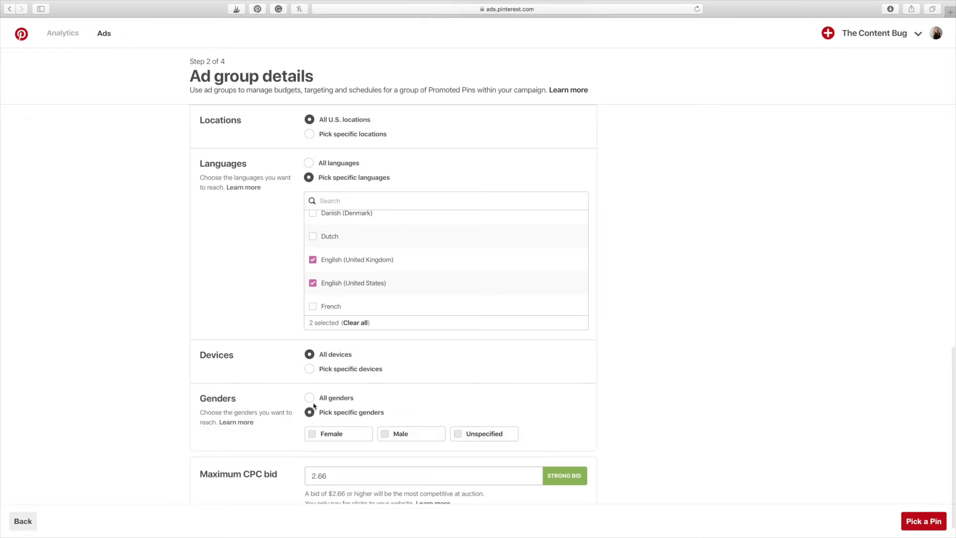
pyautogui.click(309, 398)
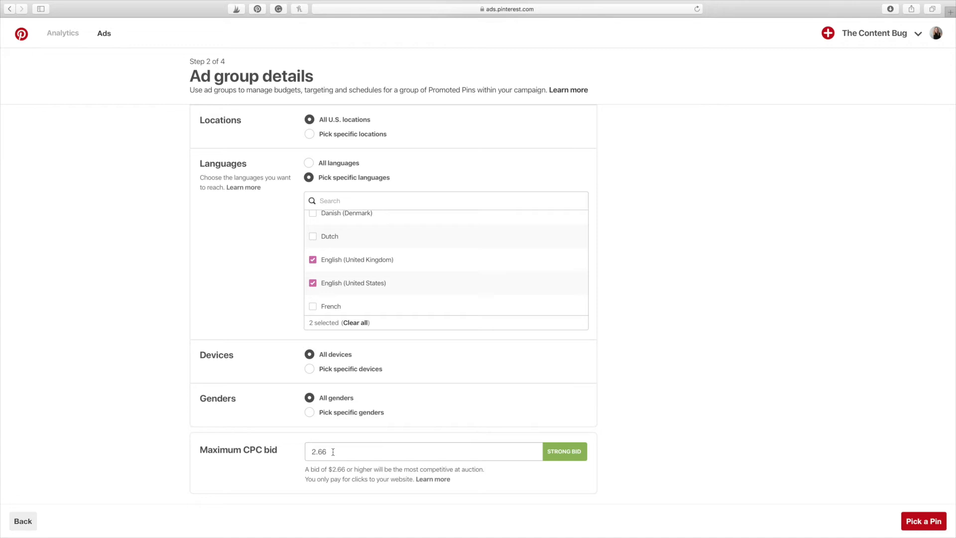
# Try a maximum CPC bid of 1.50 and lower it to 0.50.
pyautogui.moveTo(333, 452); pyautogui.dragTo(306, 452)
pyautogui.write('1.50')
pyautogui.click(317, 452)
pyautogui.press('BackSpace')
pyautogui.write('0')
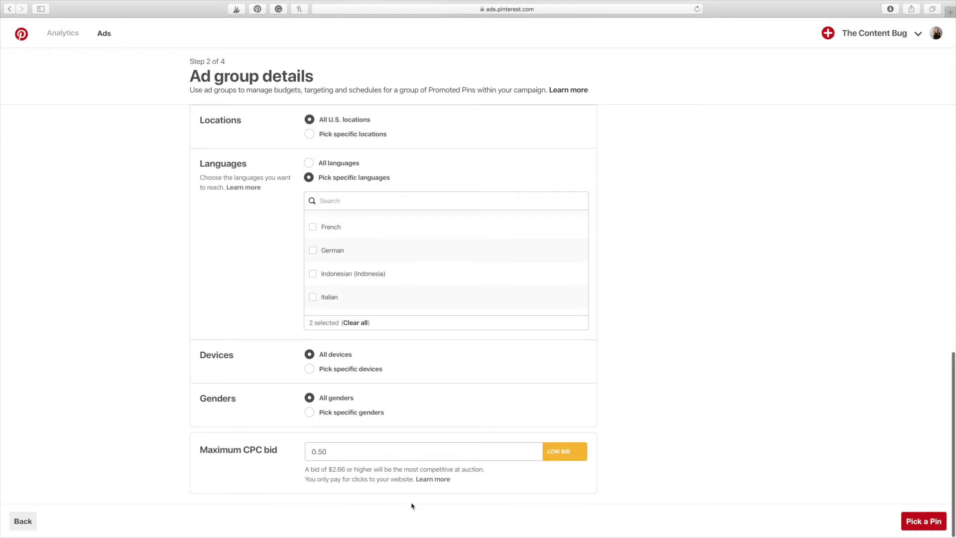
# Set the ad group's maximum CPC bid to 1.50.
pyautogui.click(336, 451)
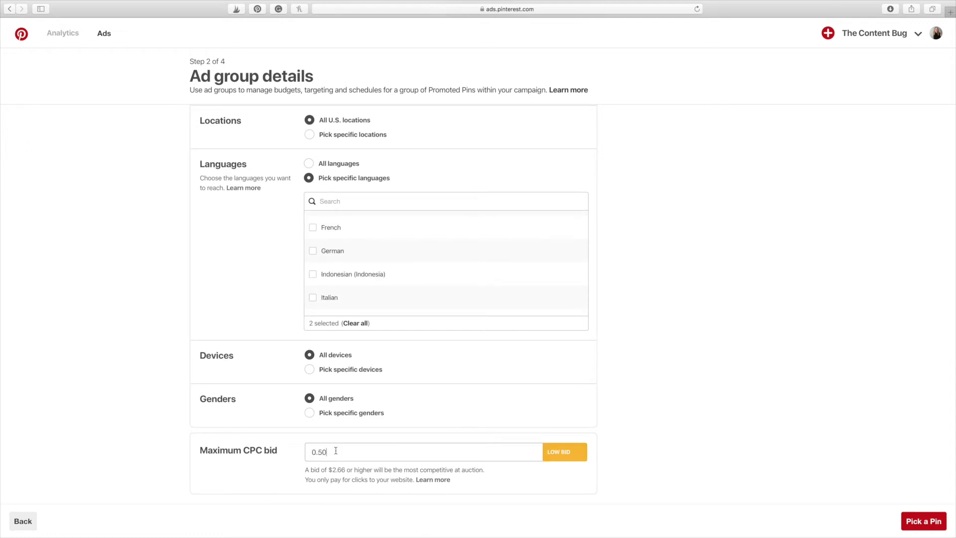
pyautogui.click(316, 452)
pyautogui.press('BackSpace')
pyautogui.write('1')
pyautogui.scroll(-1, 548, 457)
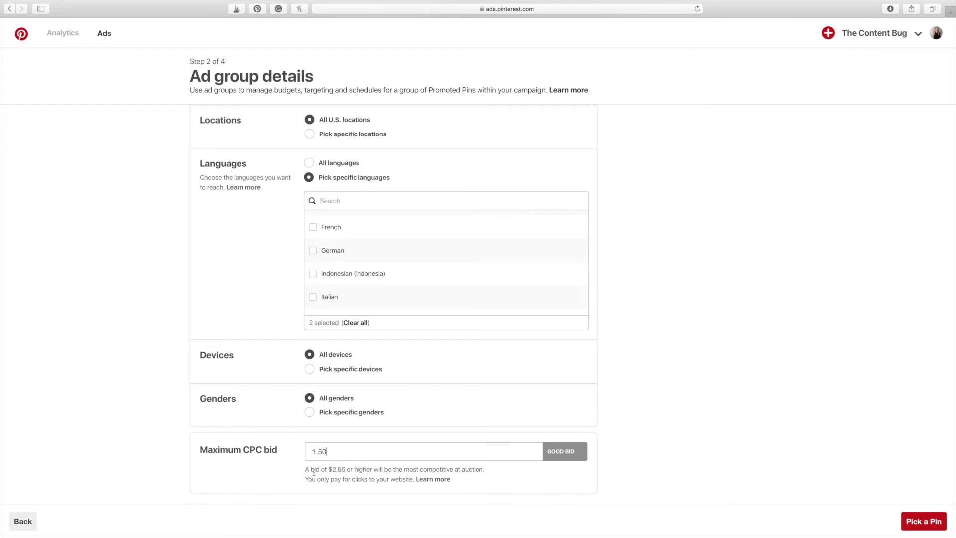
# Review the ad group's targeting settings and proceed to choosing a Pin.
pyautogui.scroll(3, 287, 452)
pyautogui.scroll(2, 286, 451)
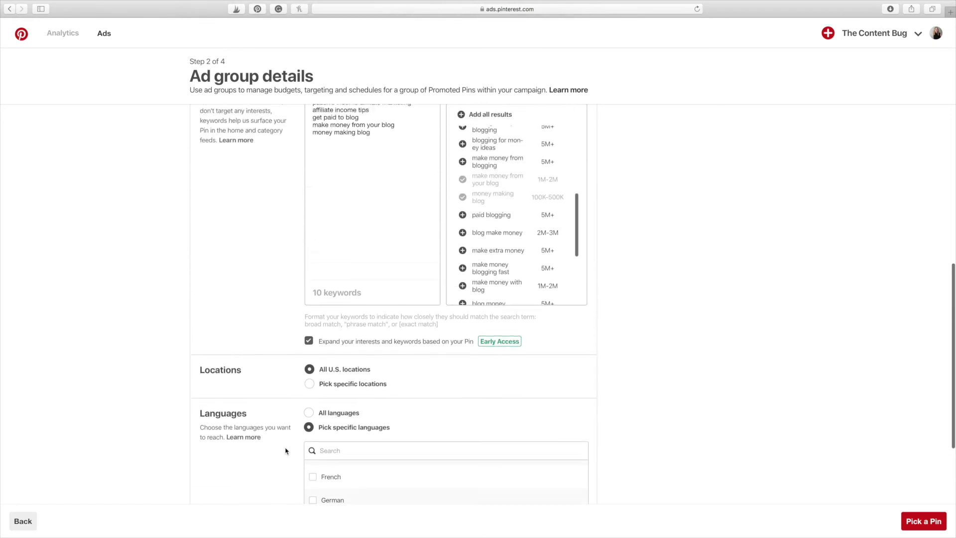
pyautogui.scroll(2, 406, 336)
pyautogui.scroll(-7, 336, 359)
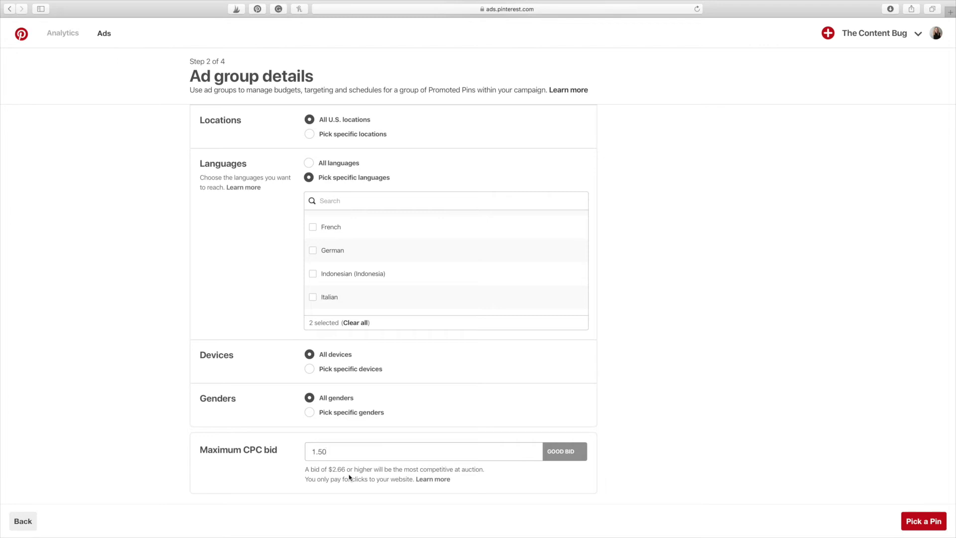
pyautogui.scroll(10, 350, 478)
pyautogui.scroll(-10, 350, 478)
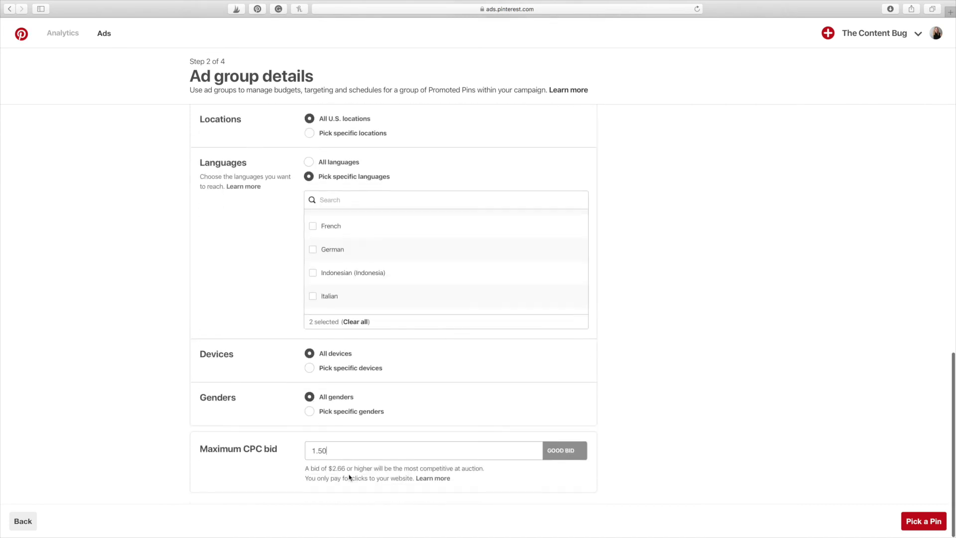
pyautogui.click(926, 526)
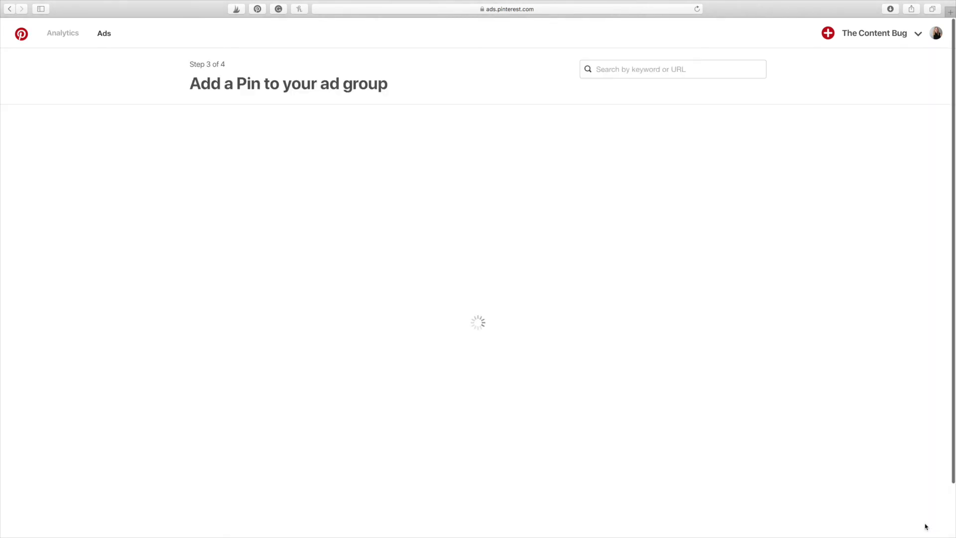
# Browse the available Pins under all Pins, 30-day most clicked and 30-day most saved.
pyautogui.click(414, 354)
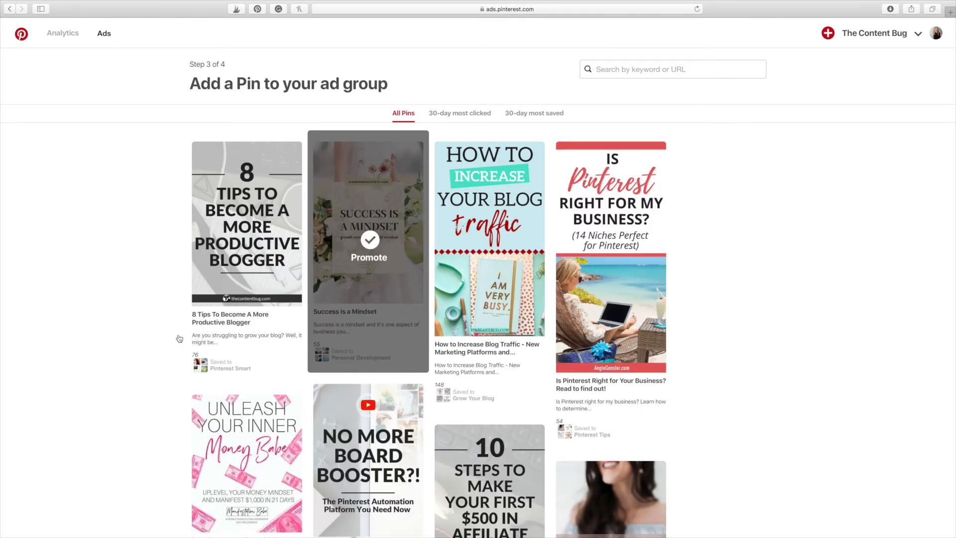
pyautogui.click(221, 330)
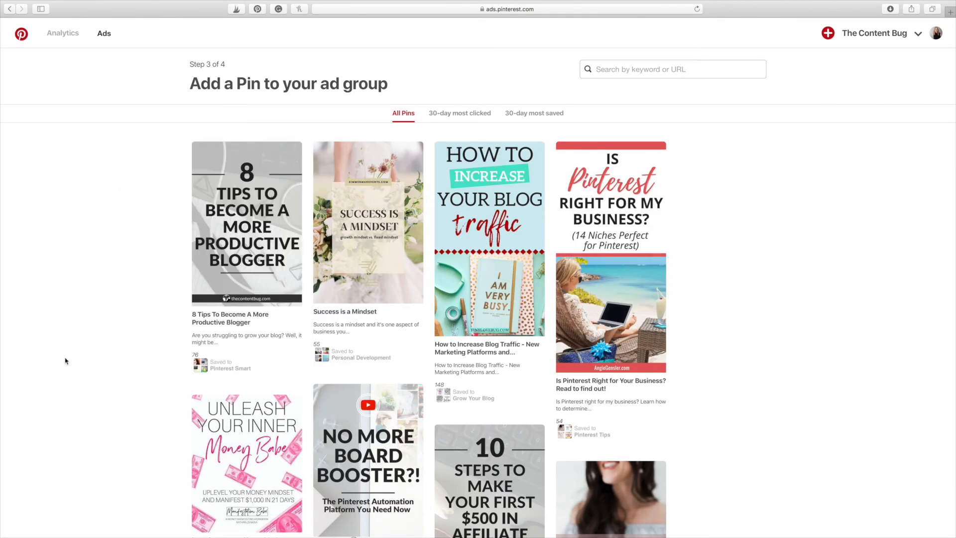
pyautogui.scroll(-6, 125, 313)
pyautogui.scroll(-9, 124, 312)
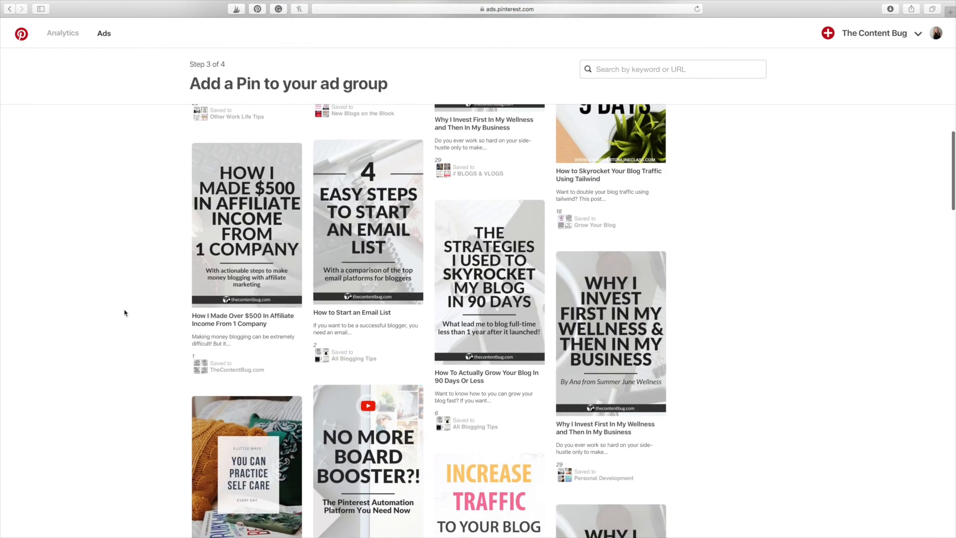
pyautogui.scroll(-5, 125, 312)
pyautogui.scroll(20, 125, 313)
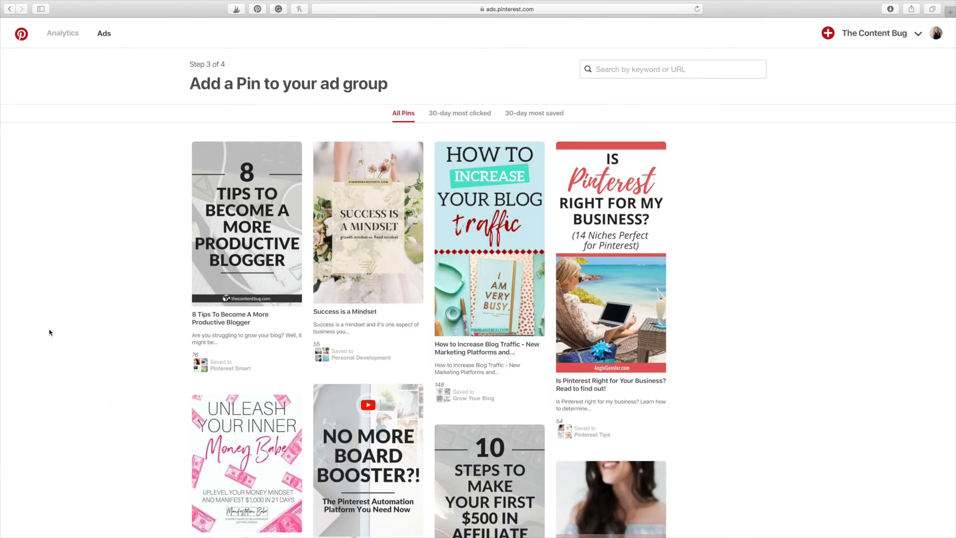
pyautogui.click(449, 115)
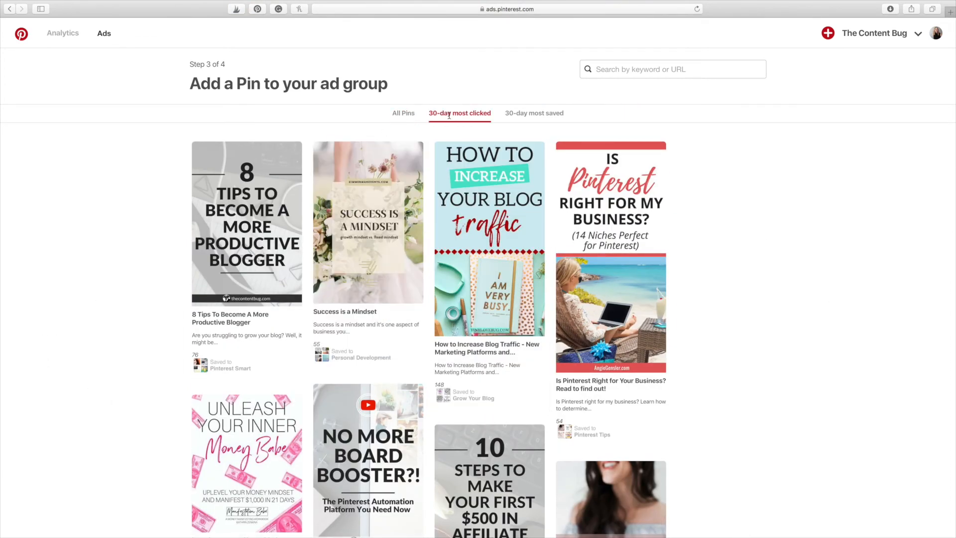
pyautogui.click(536, 119)
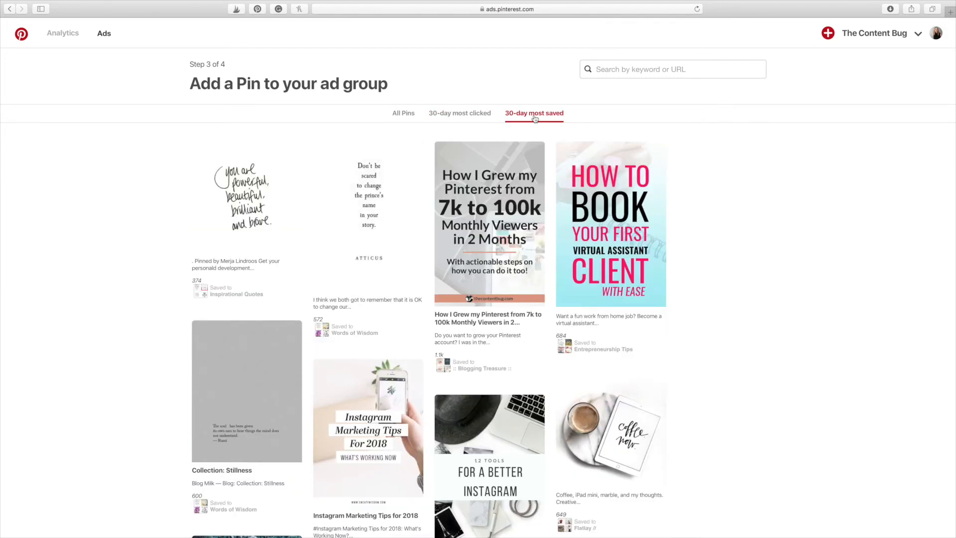
pyautogui.click(402, 113)
pyautogui.scroll(-3, 527, 372)
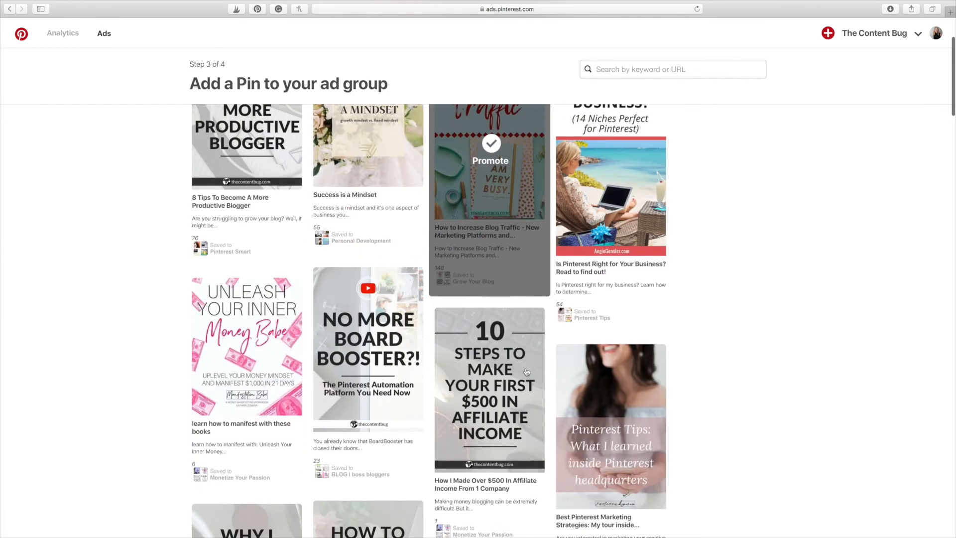
pyautogui.scroll(5, 648, 309)
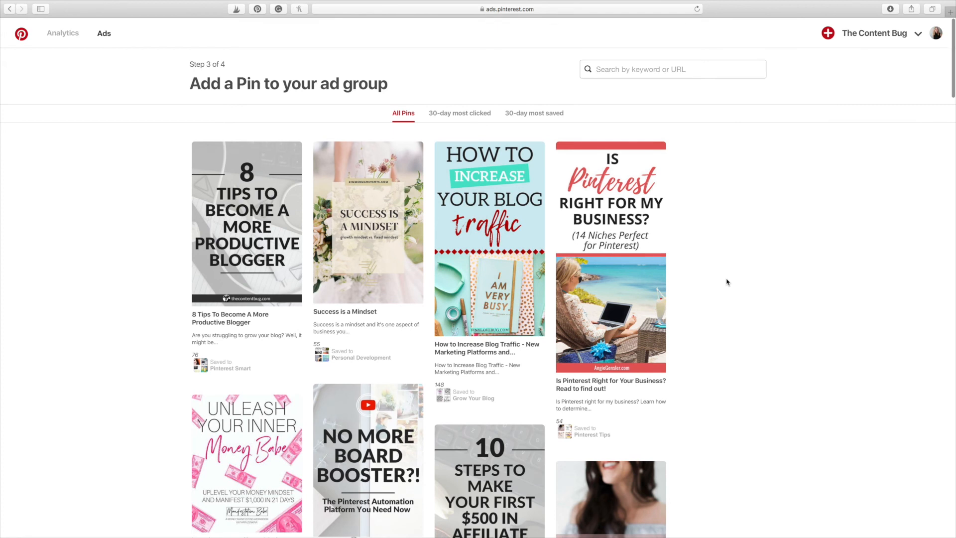
# Choose the "How I Made $500 in Affiliate Income From 1 Company" Pin to promote.
pyautogui.click(648, 73)
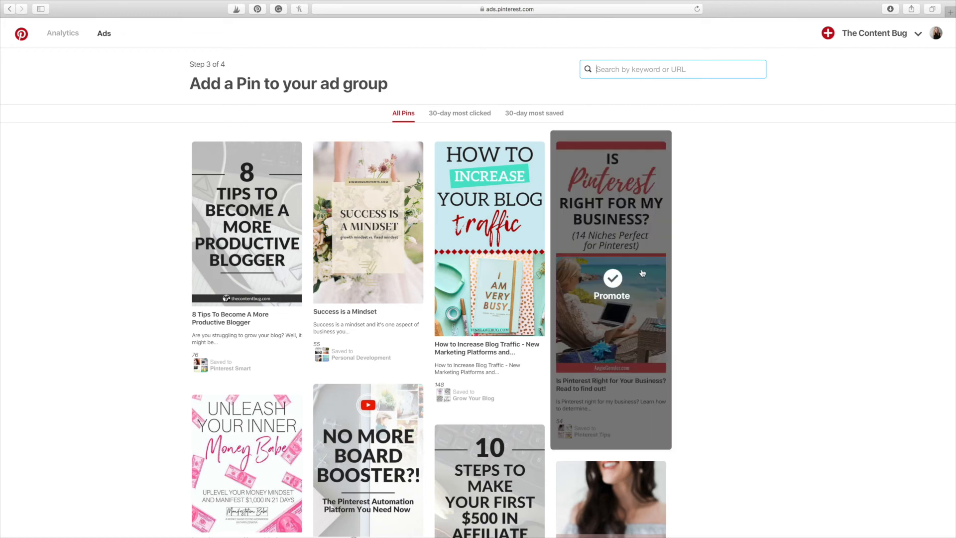
pyautogui.scroll(-3, 216, 396)
pyautogui.scroll(-3, 167, 389)
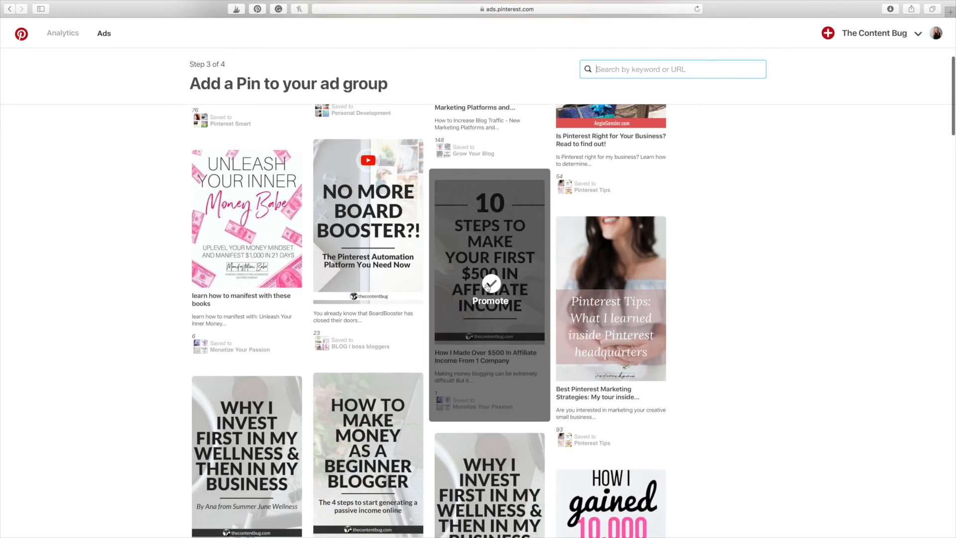
pyautogui.scroll(-3, 492, 266)
pyautogui.scroll(-9, 492, 265)
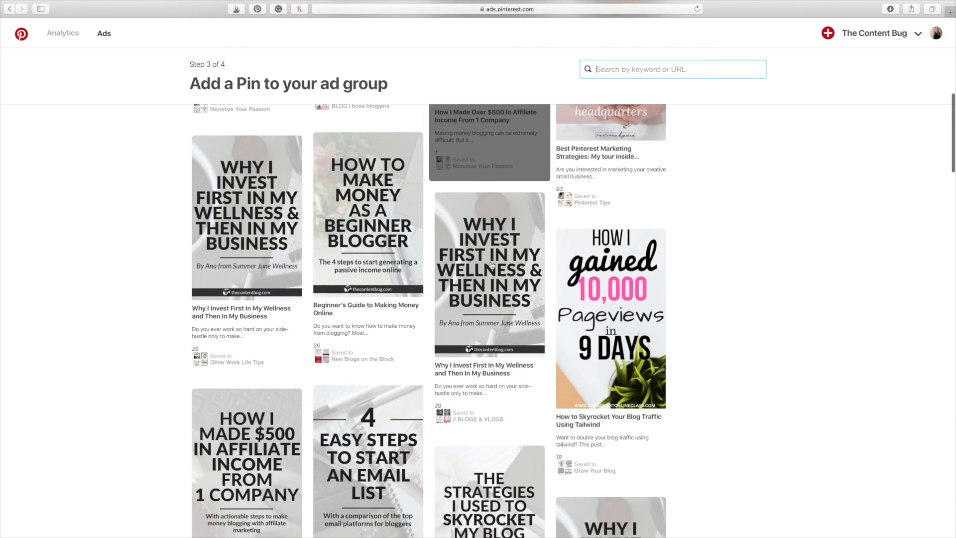
pyautogui.click(260, 288)
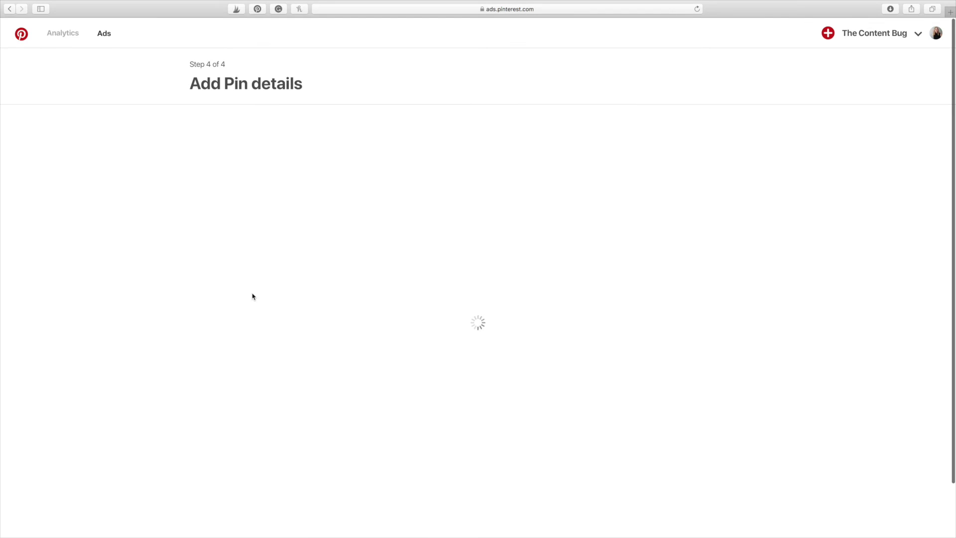
# Name the promoted Pin "How I Made $500 In Affiliate Income From 1 Company" and open its destination URL for editing.
pyautogui.click(286, 147)
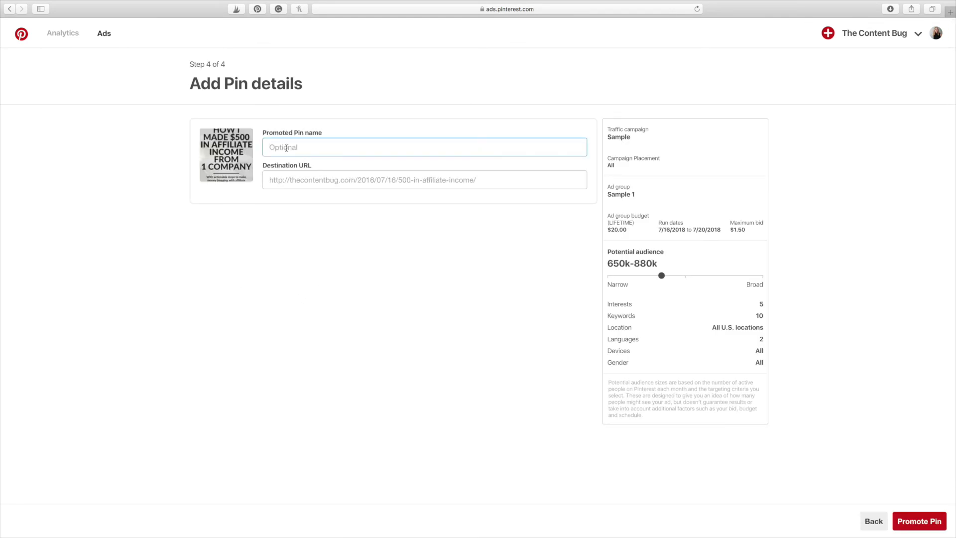
pyautogui.write('How I Made $500 In Affiliate Income From 1 Company')
pyautogui.click(308, 178)
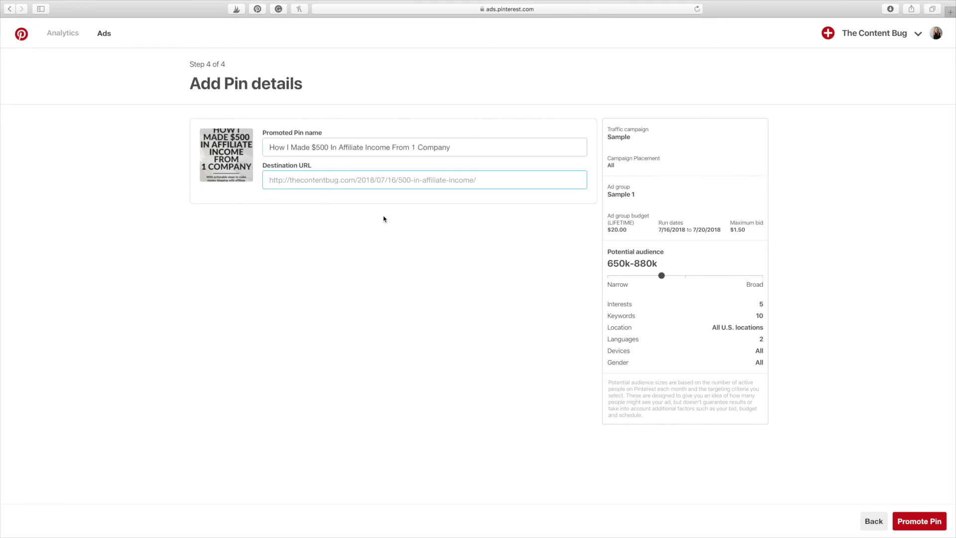